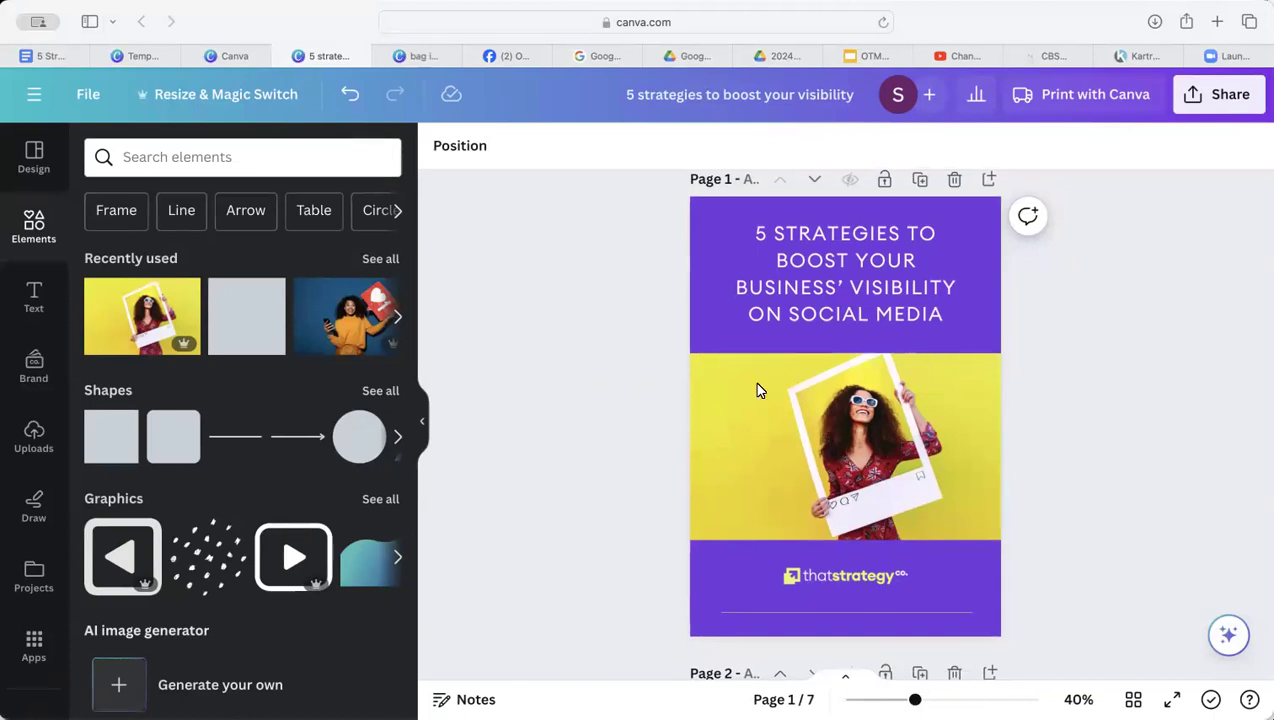
# Compare the cover designs on pages 1 and 2 of the document
pyautogui.scroll(-2, 943, 477)
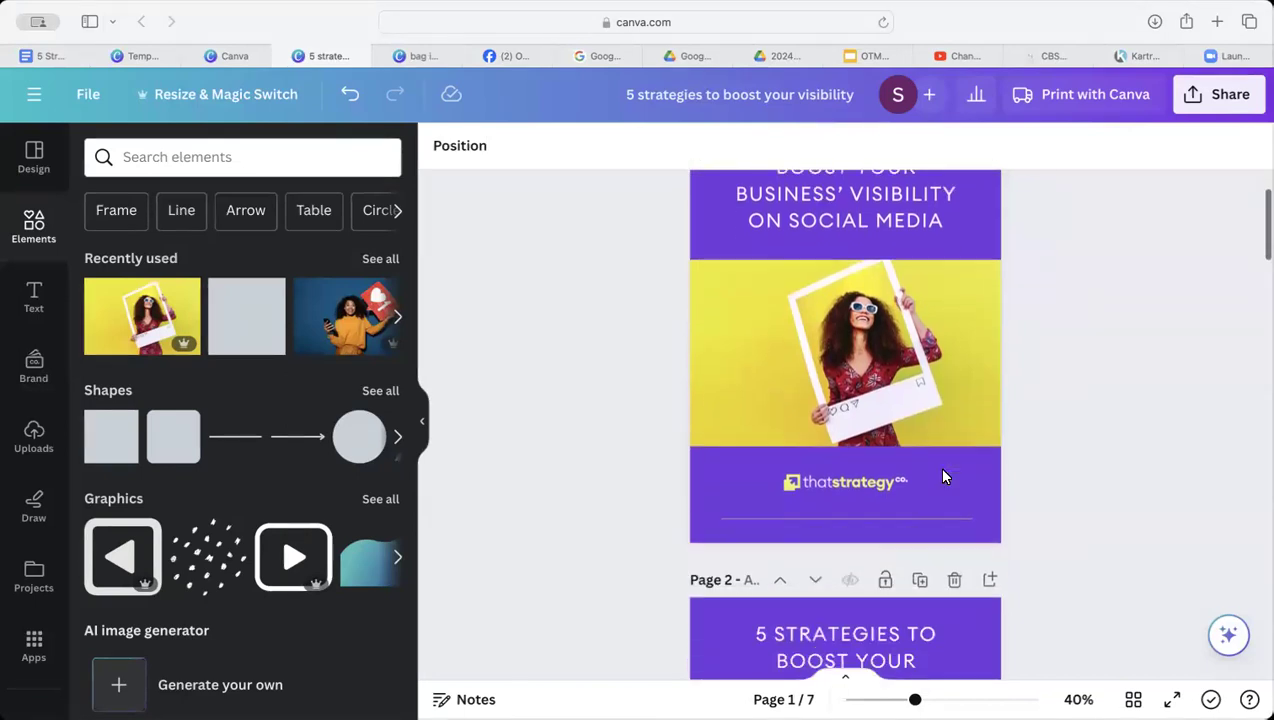
pyautogui.scroll(-5, 943, 477)
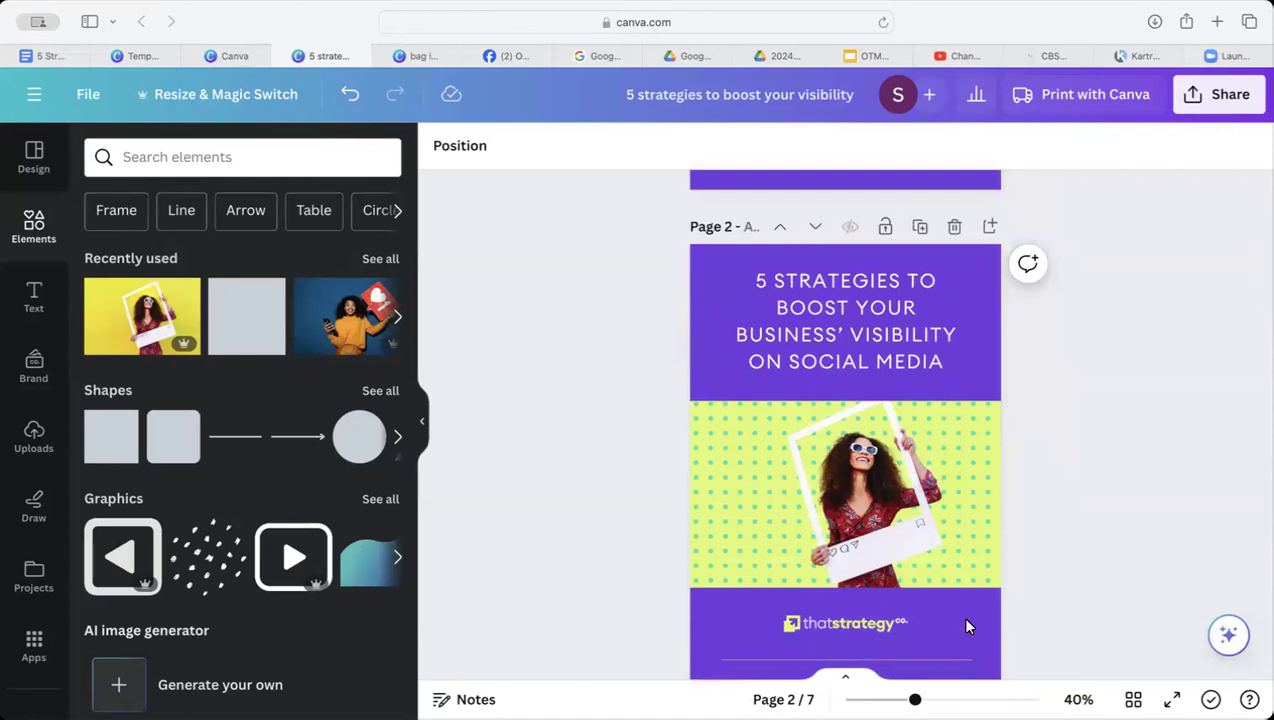
pyautogui.scroll(-1, 962, 620)
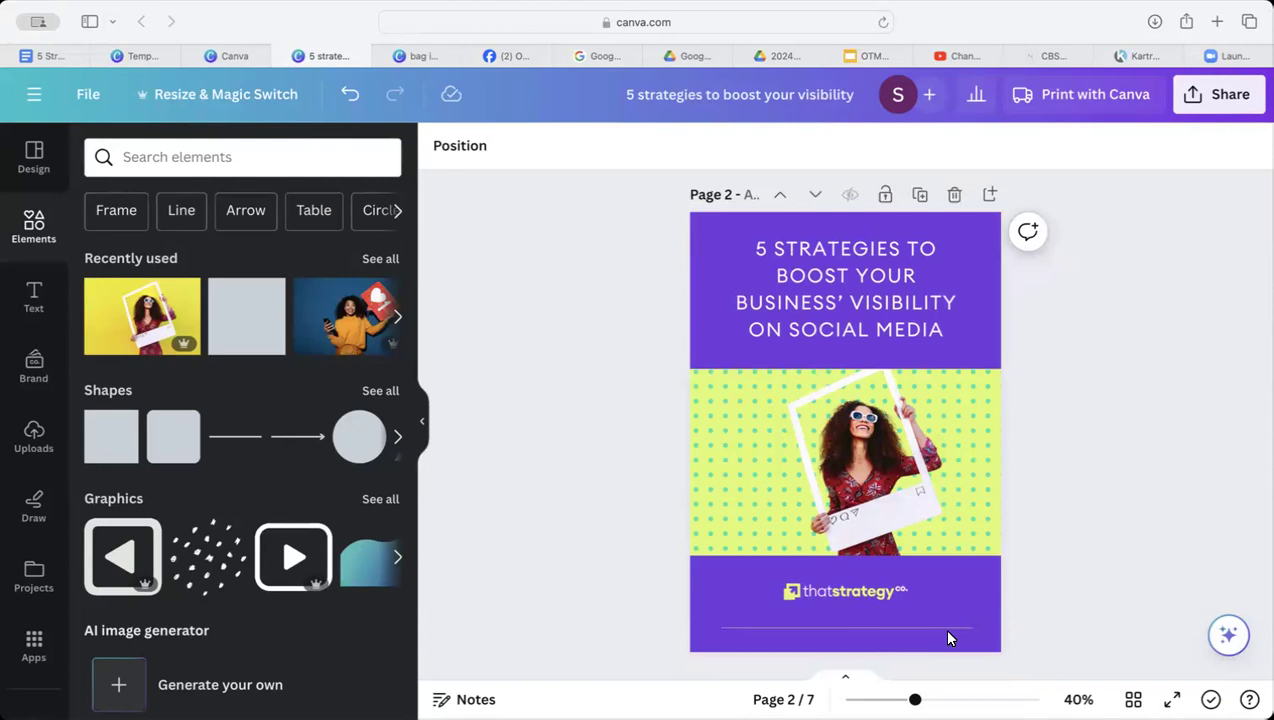
pyautogui.scroll(3, 948, 632)
pyautogui.scroll(2, 948, 638)
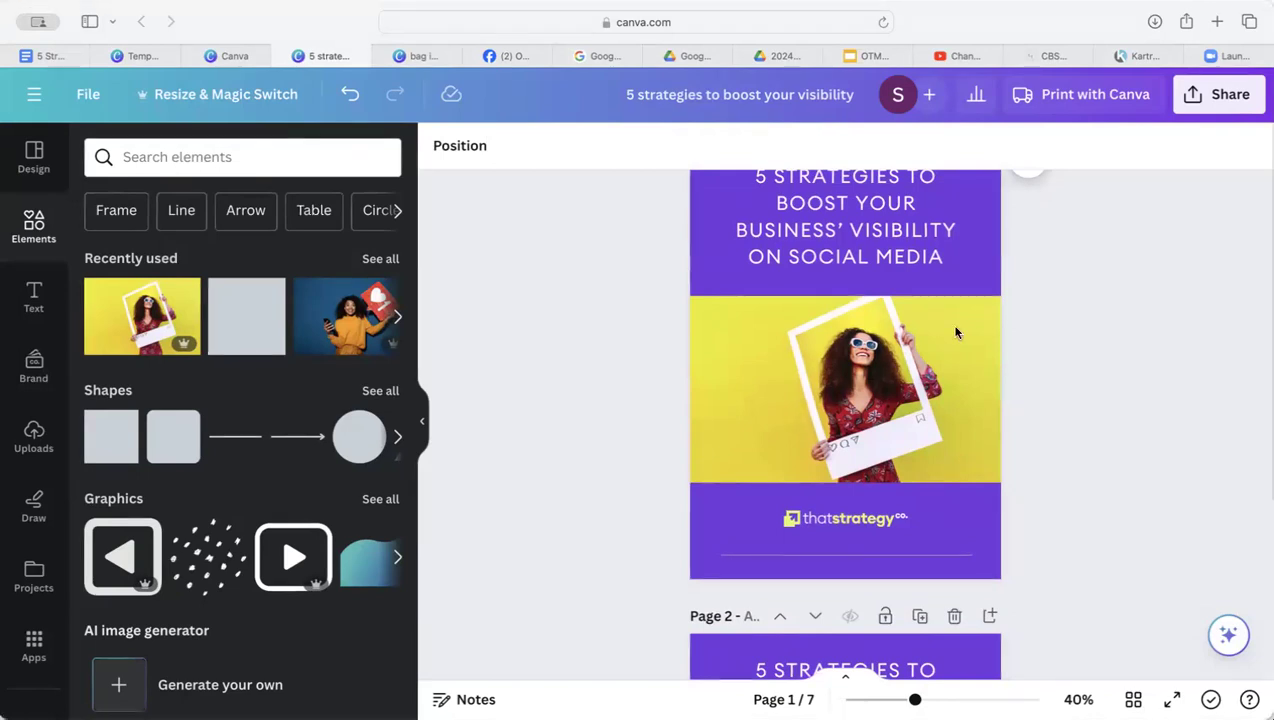
pyautogui.scroll(1, 870, 427)
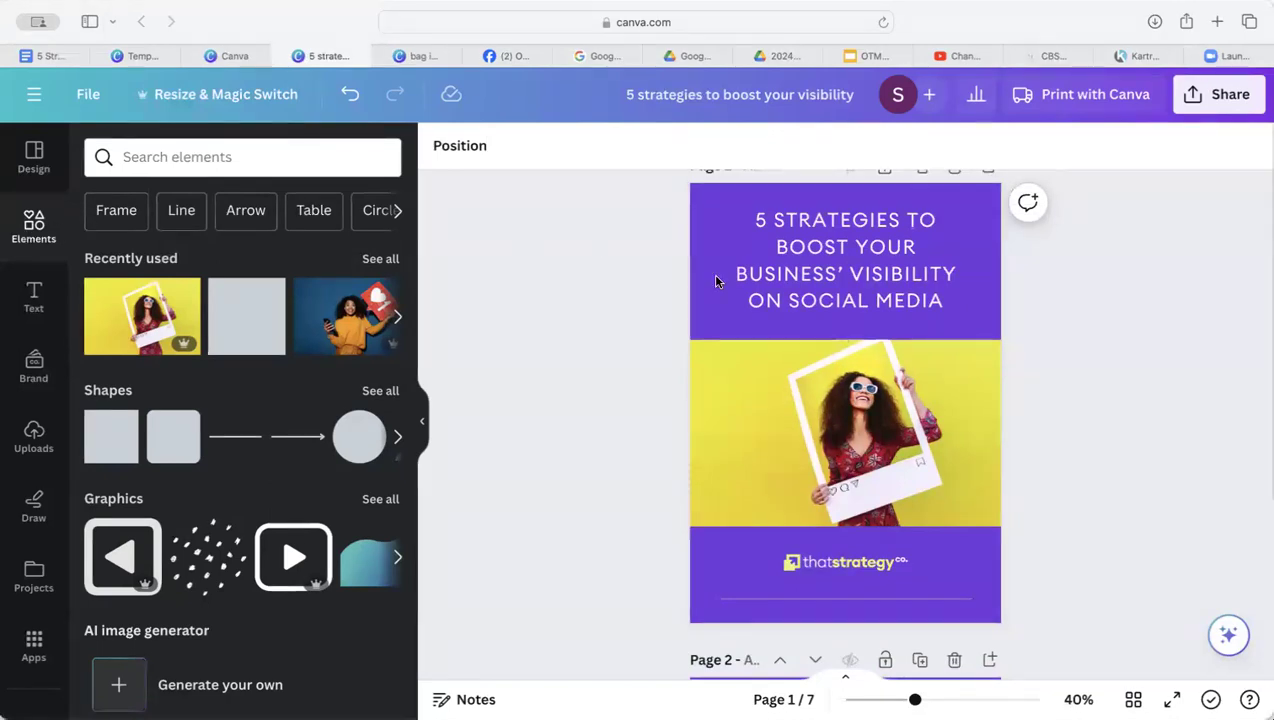
# Search the element library for "social media" photos, browse them and review the available search filters
pyautogui.click(311, 160)
pyautogui.write('social')
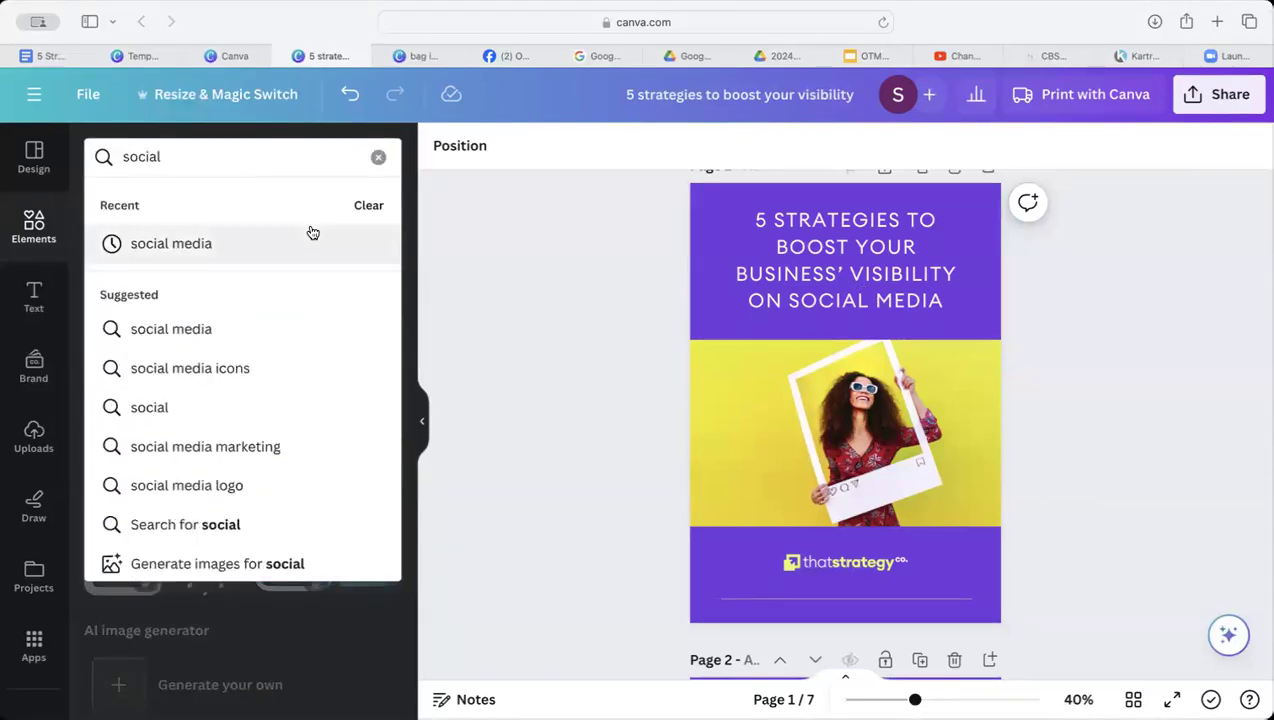
pyautogui.click(310, 231)
pyautogui.click(382, 439)
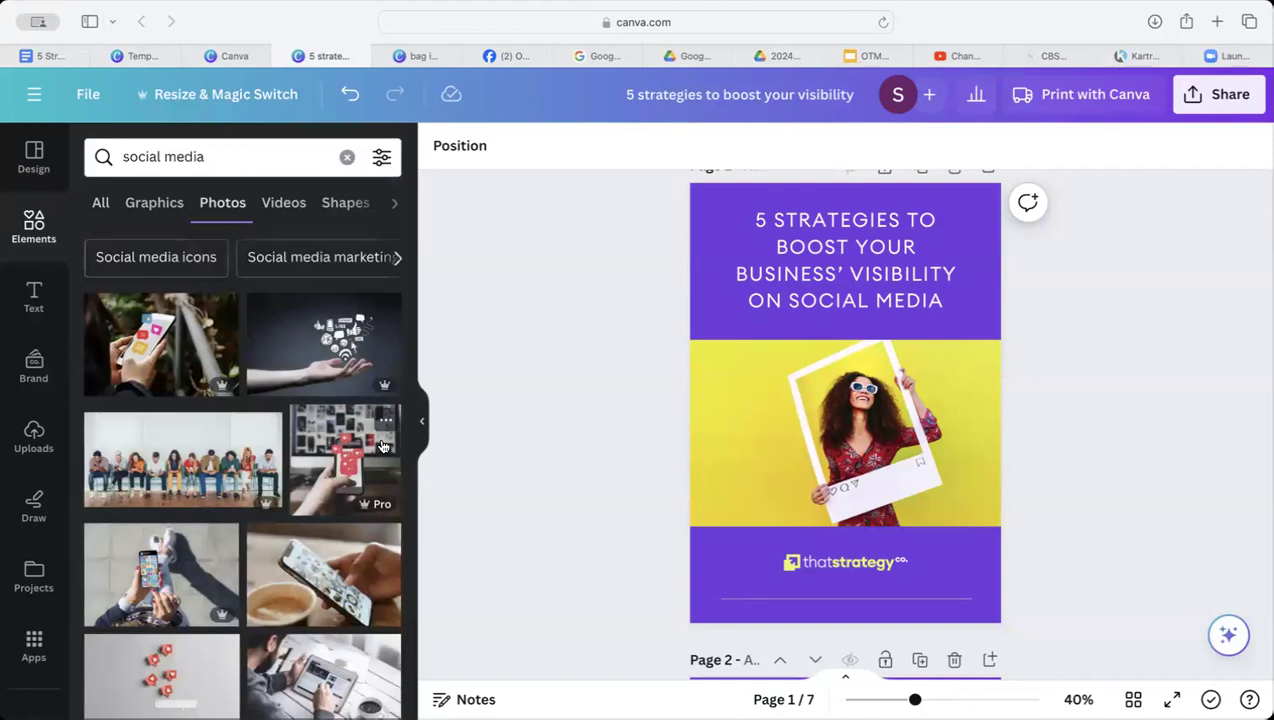
pyautogui.scroll(-10, 331, 686)
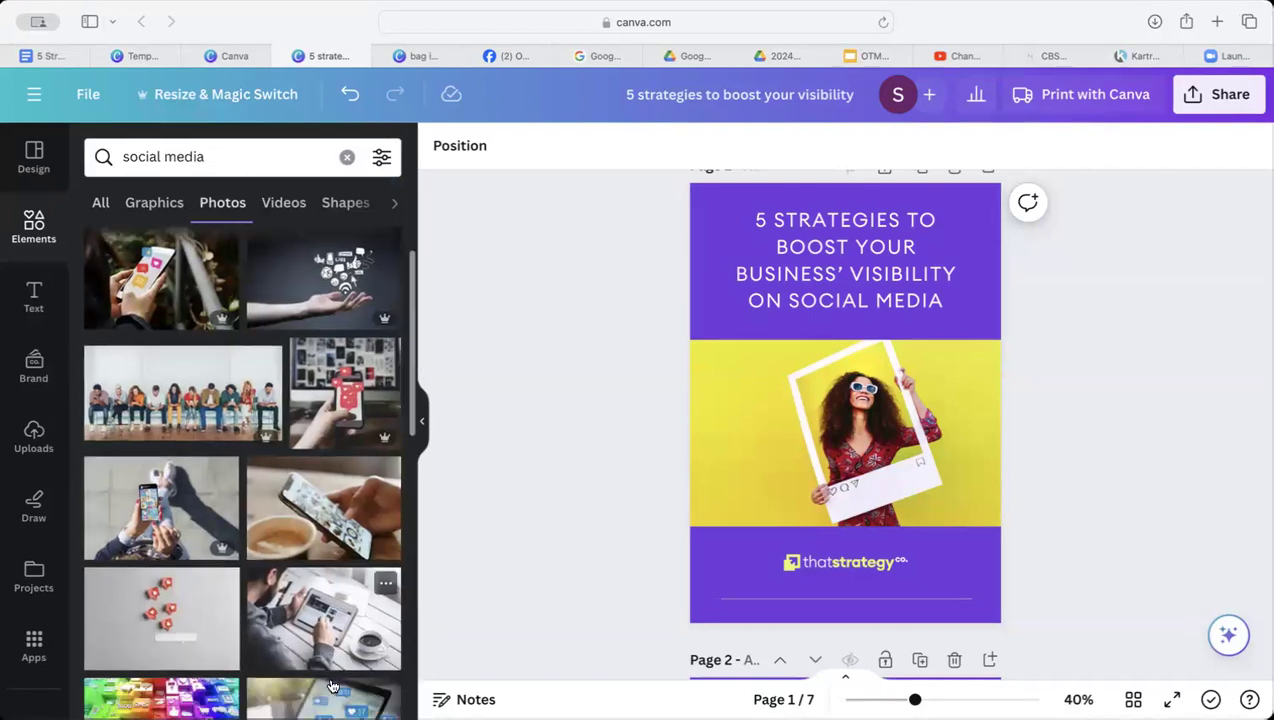
pyautogui.scroll(-3, 331, 686)
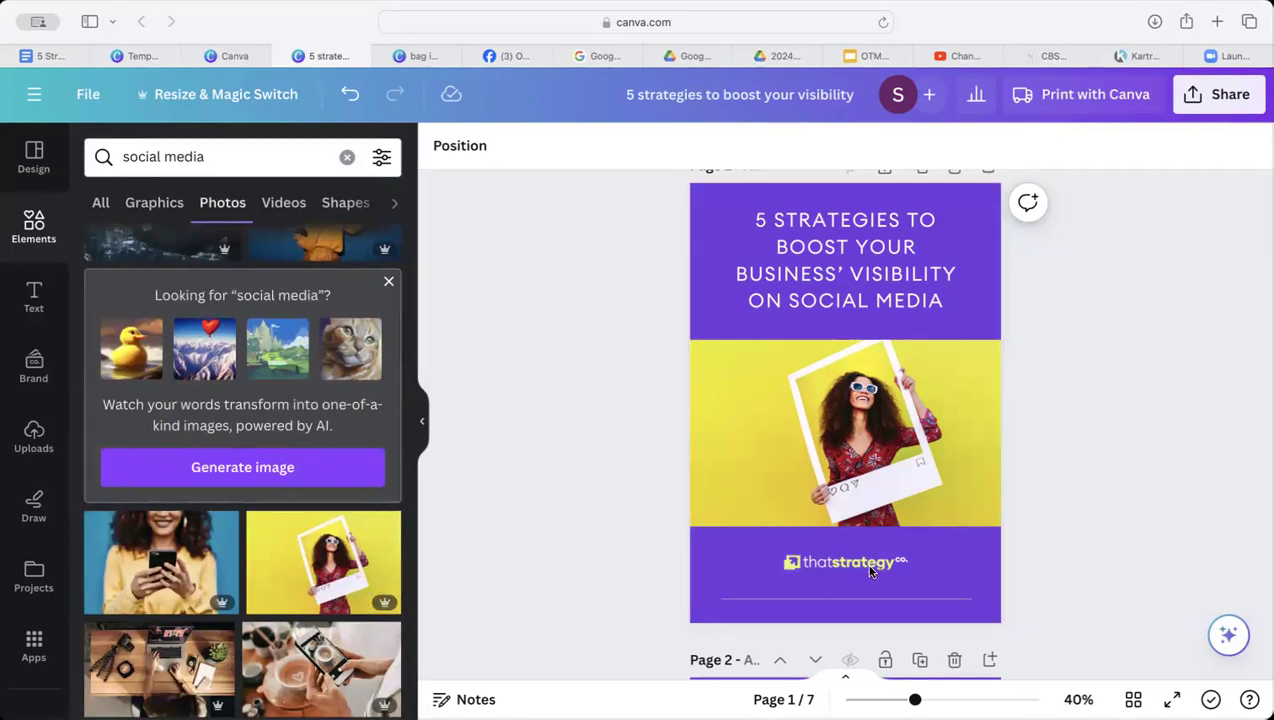
pyautogui.click(381, 159)
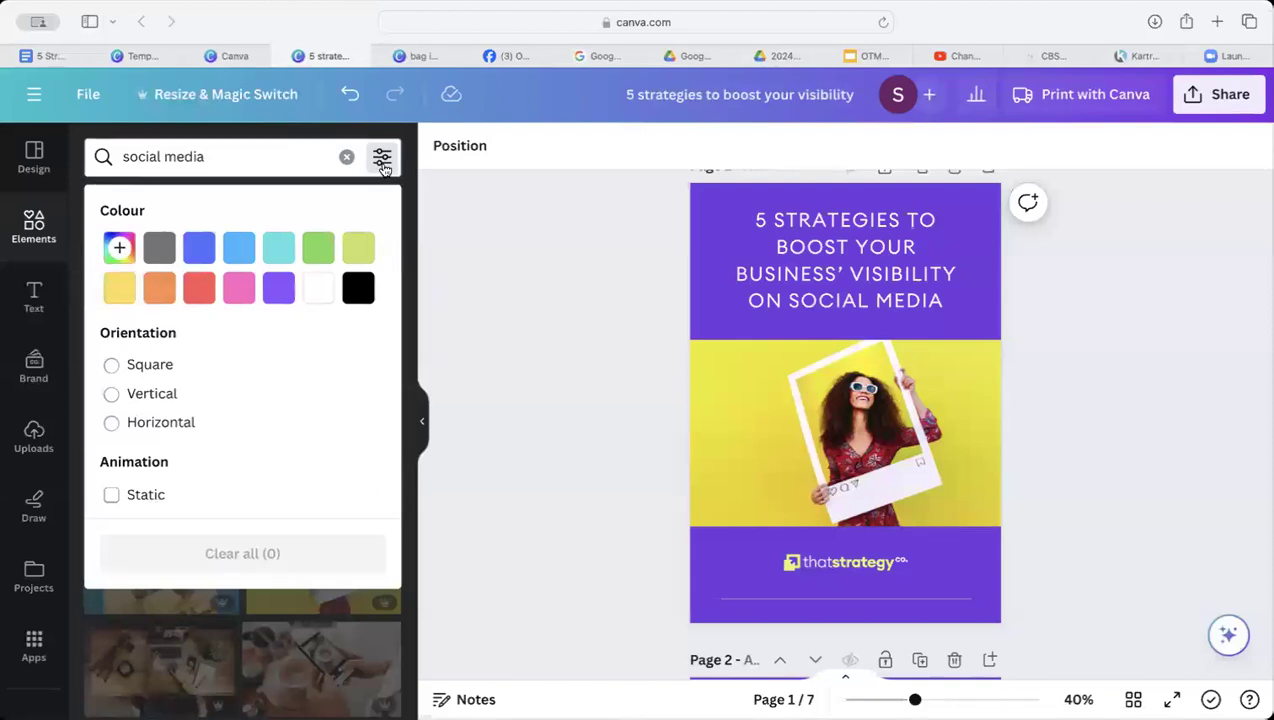
pyautogui.click(382, 160)
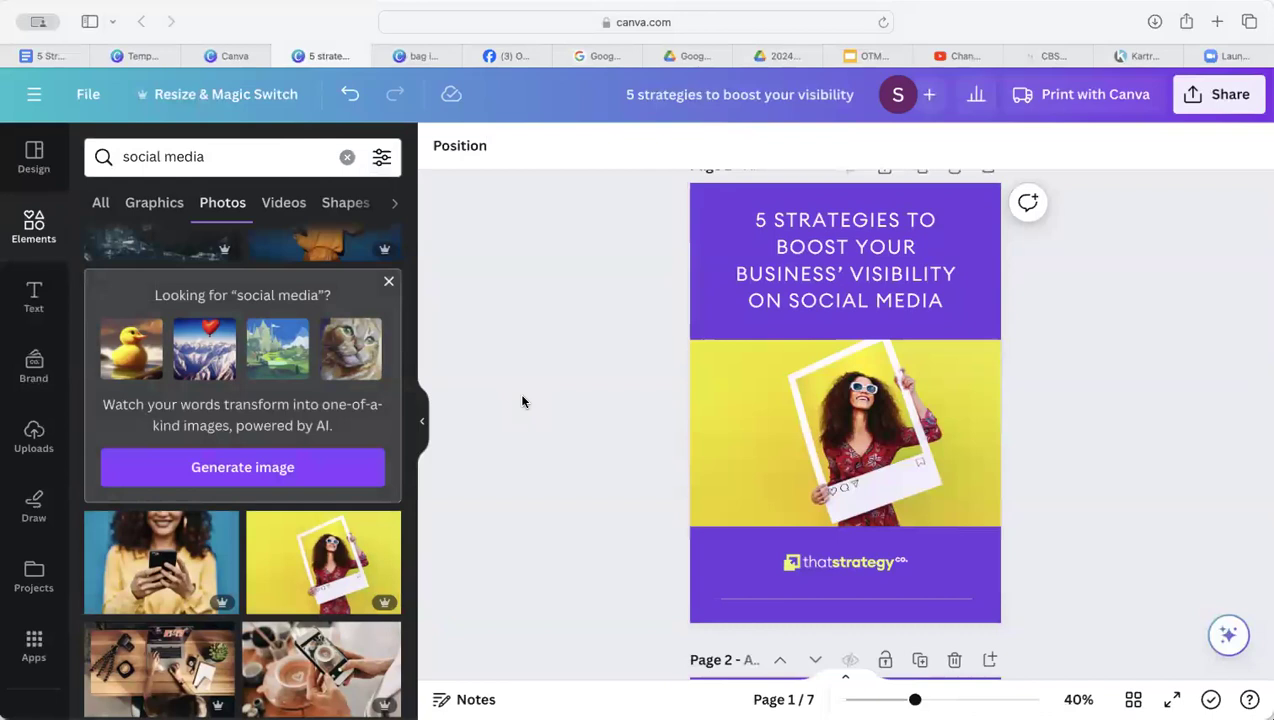
# Remove the background from the photo of the woman holding the white frame on page 1
pyautogui.scroll(-2, 562, 460)
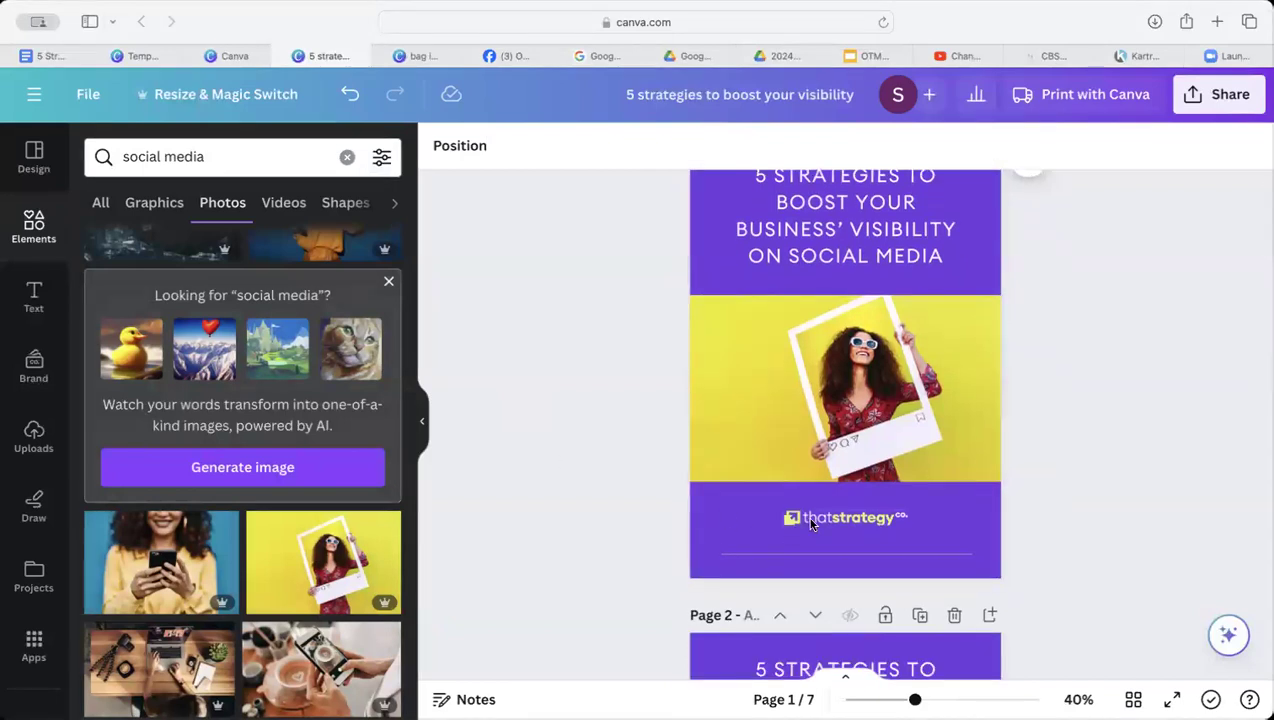
pyautogui.scroll(10, 812, 522)
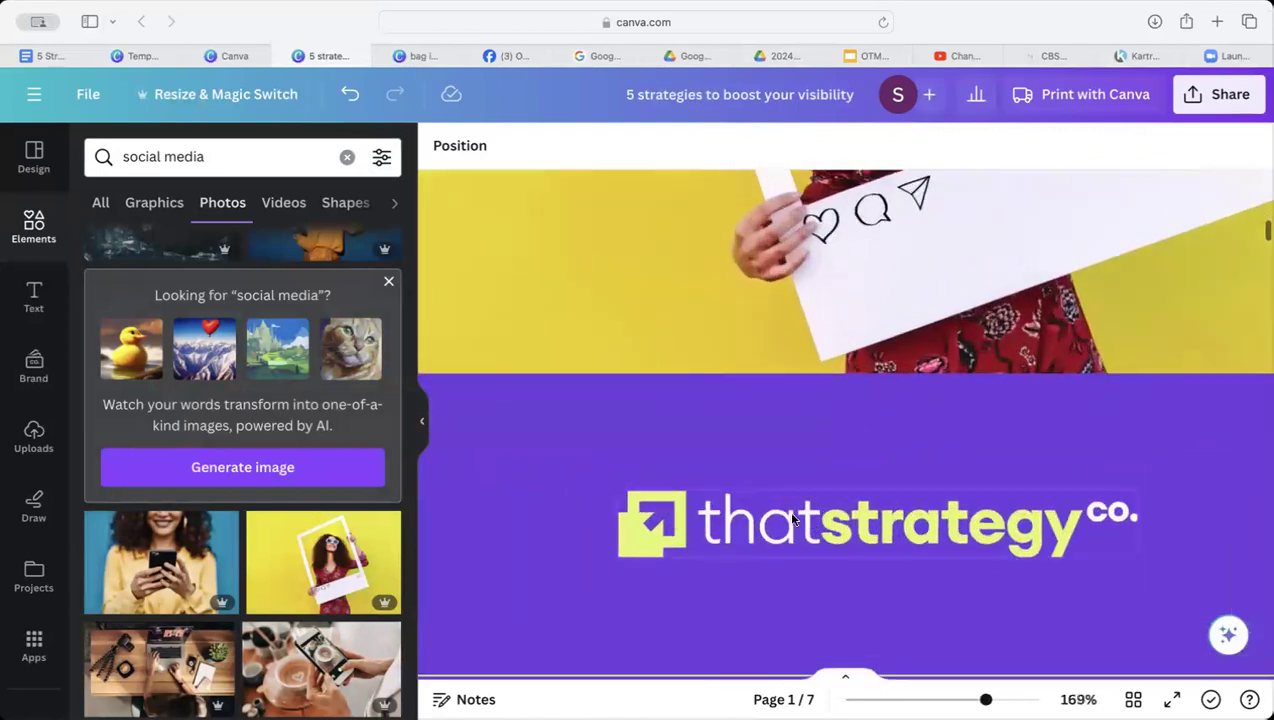
pyautogui.scroll(-8, 755, 500)
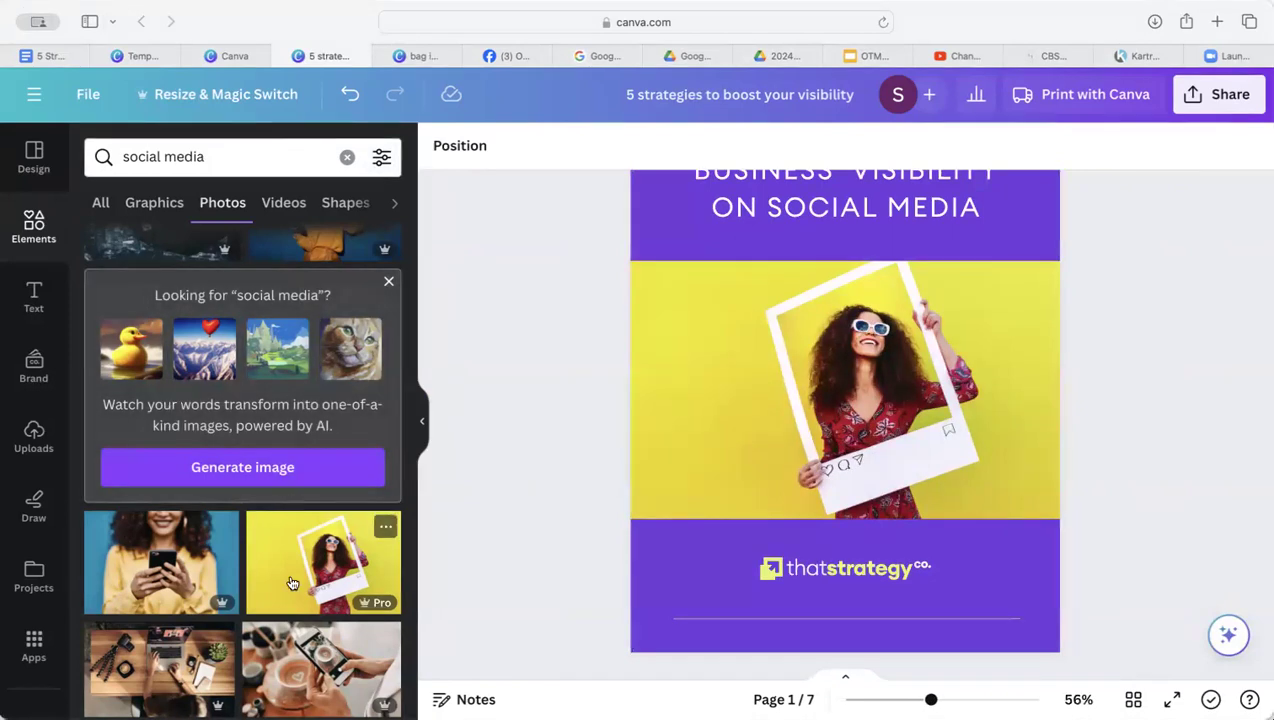
pyautogui.scroll(1, 291, 503)
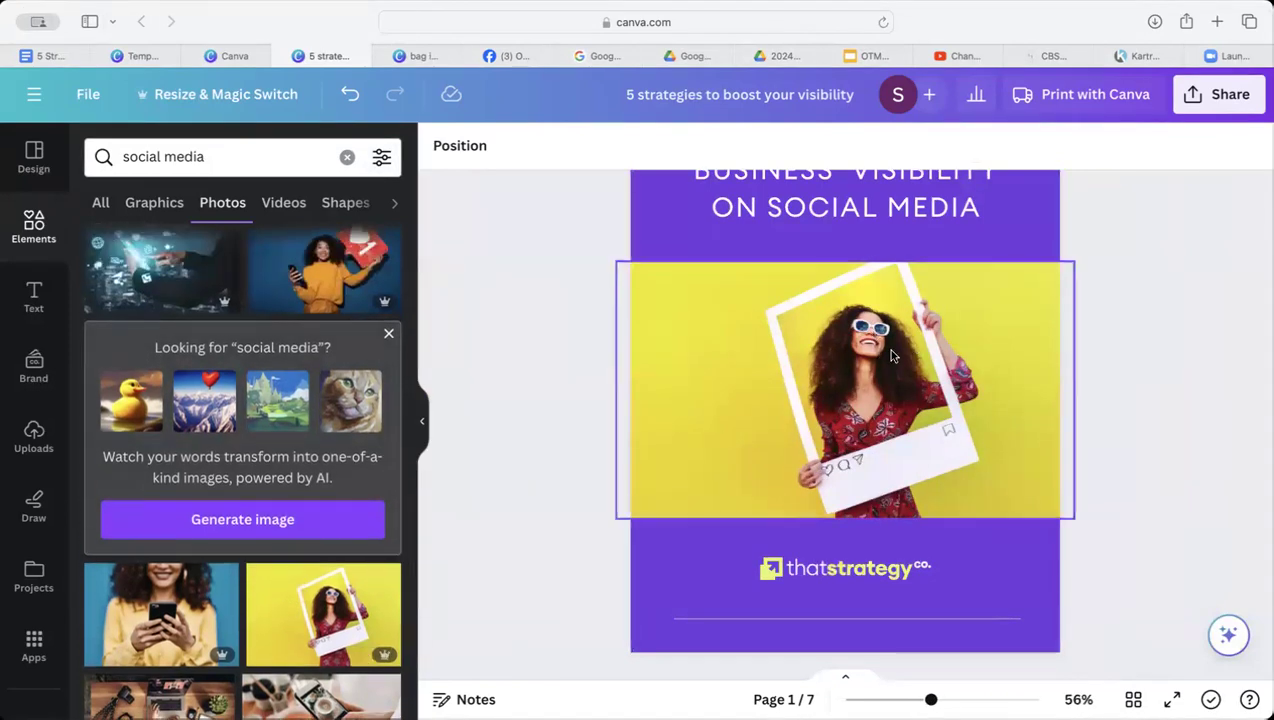
pyautogui.click(704, 346)
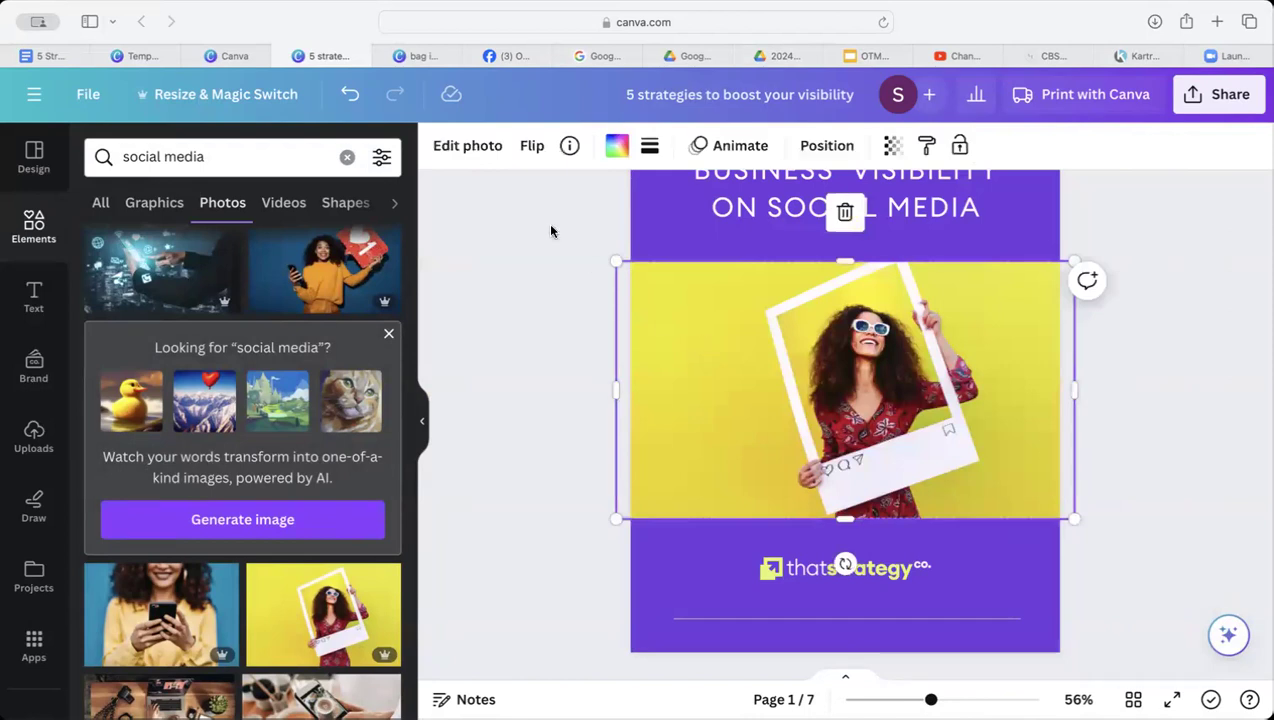
pyautogui.click(479, 156)
pyautogui.click(112, 314)
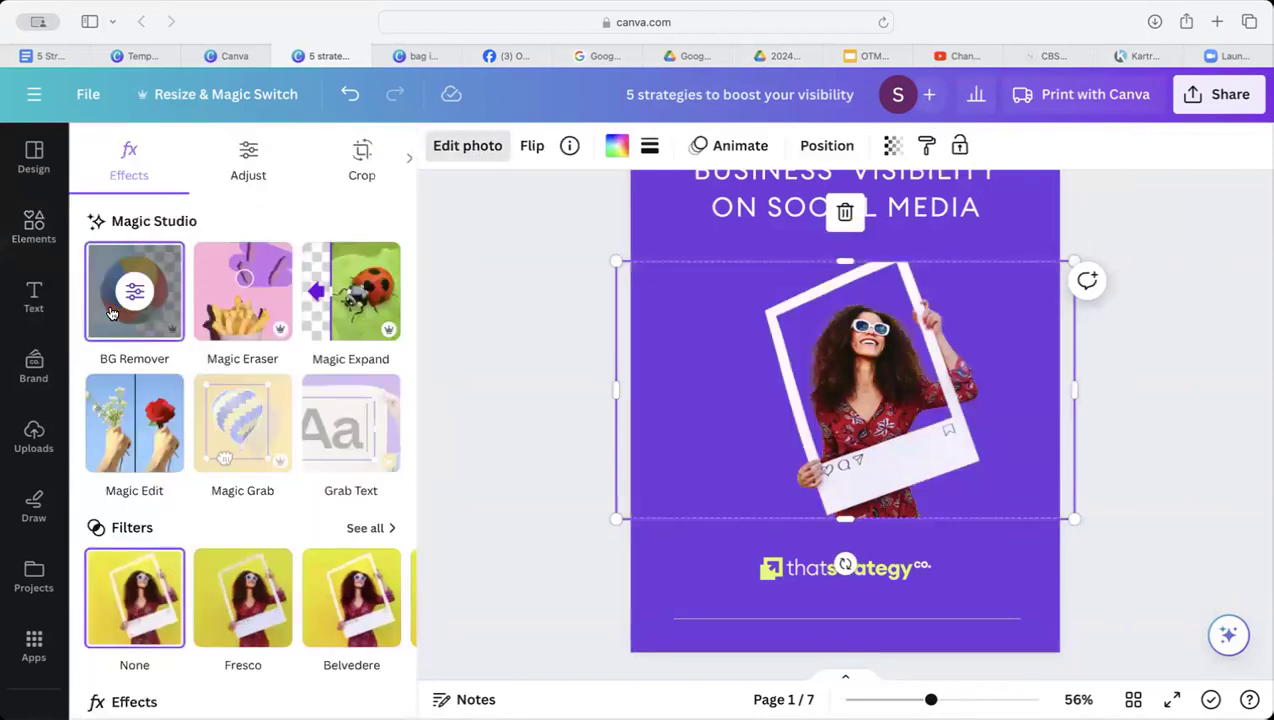
pyautogui.click(578, 314)
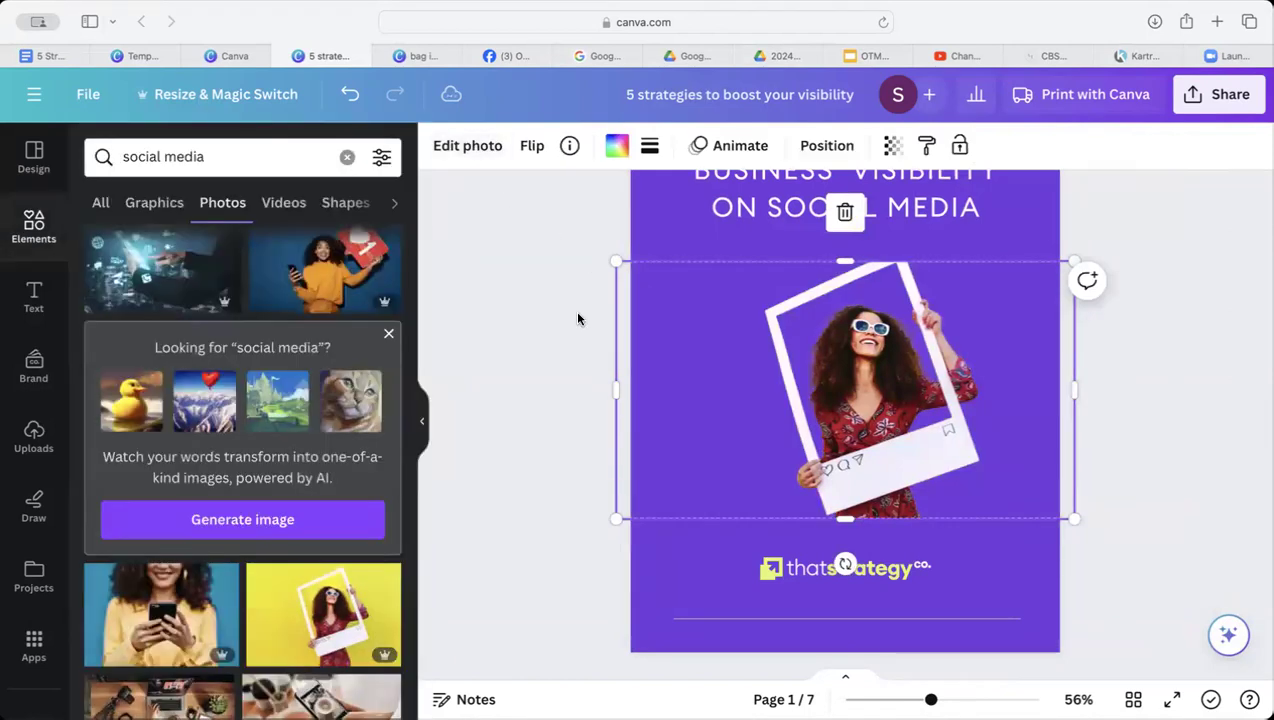
# Try the photo of the woman with the heart sign and the glowing-icons photo on page 1, deleting each one
pyautogui.scroll(-3, 577, 318)
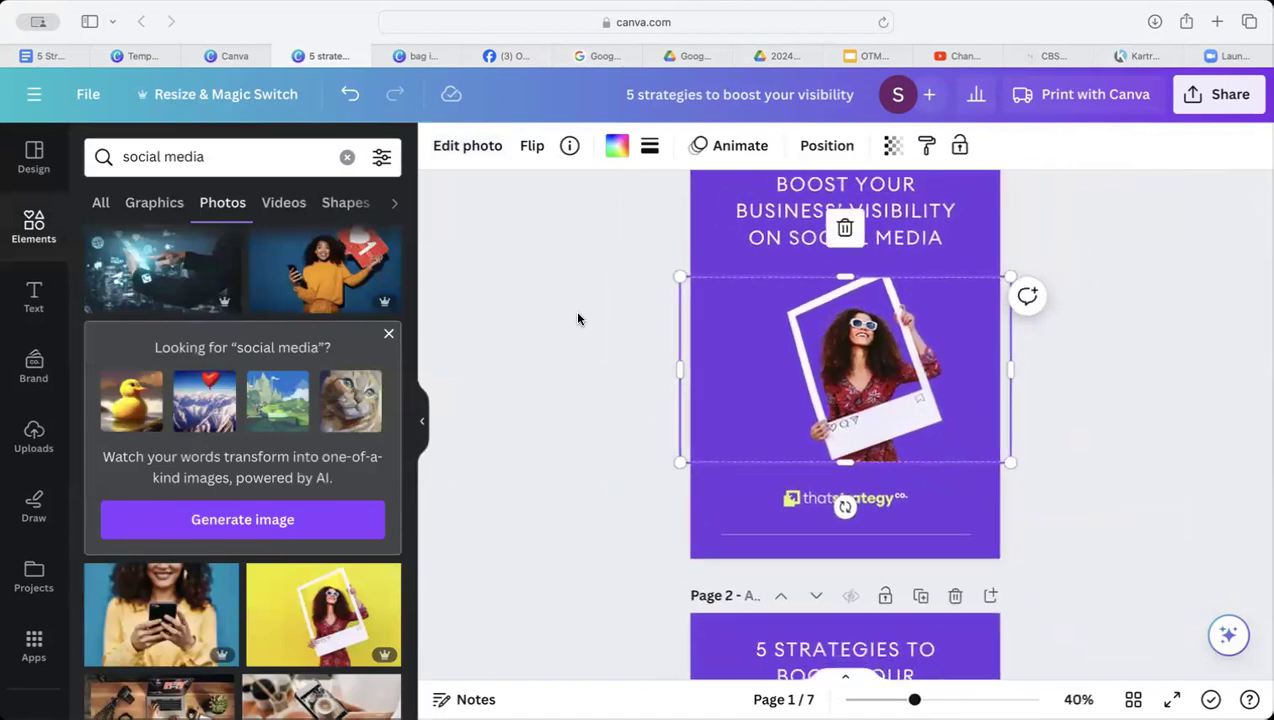
pyautogui.scroll(1, 578, 318)
pyautogui.scroll(-2, 351, 337)
pyautogui.scroll(3, 351, 337)
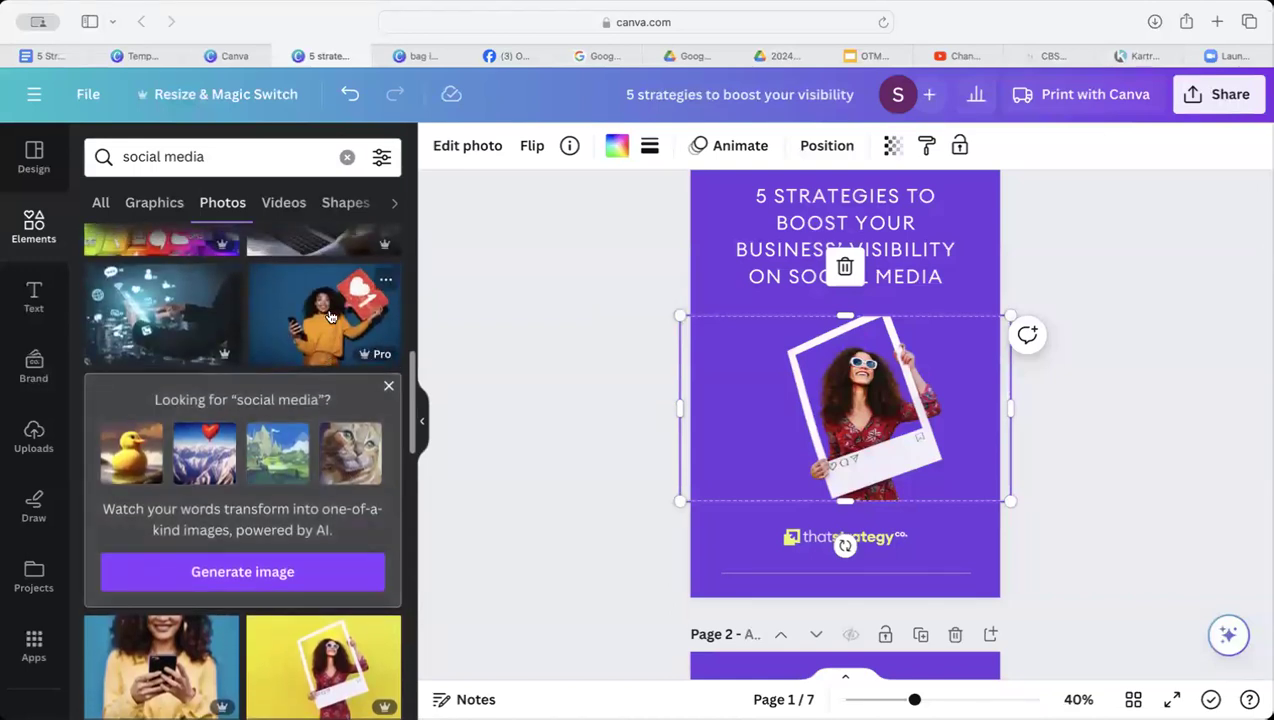
pyautogui.click(331, 316)
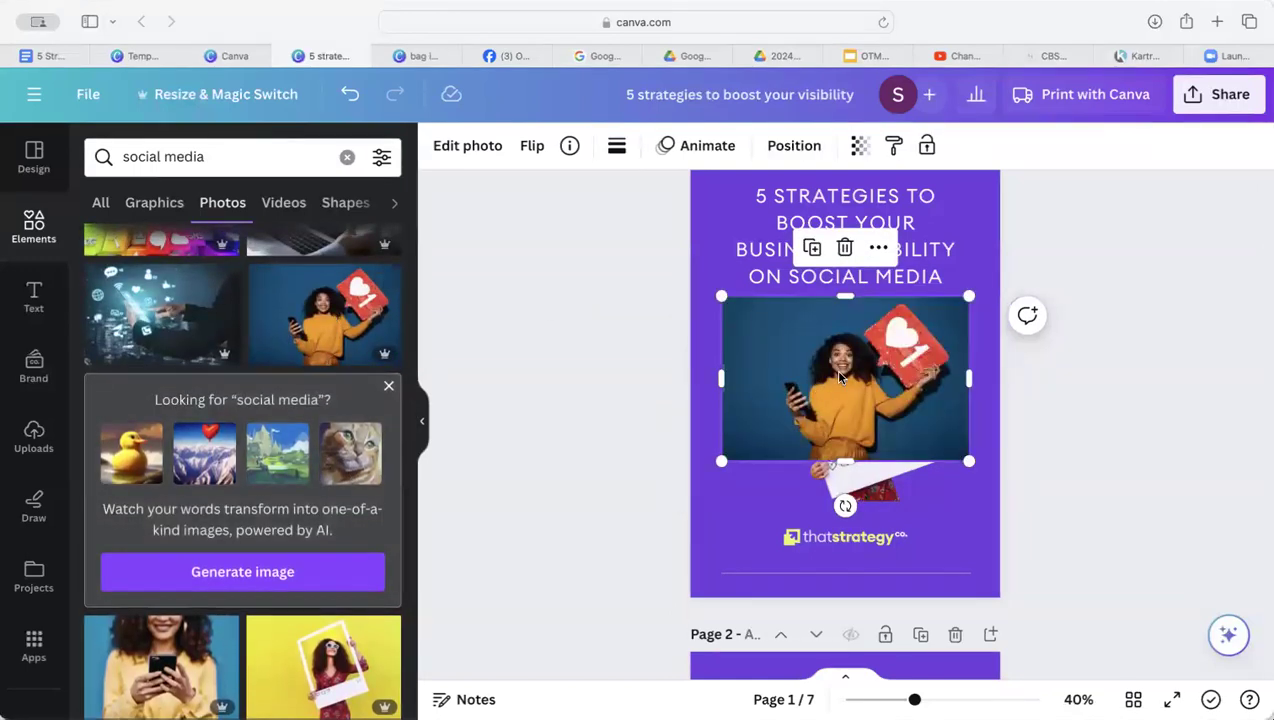
pyautogui.press('Delete')
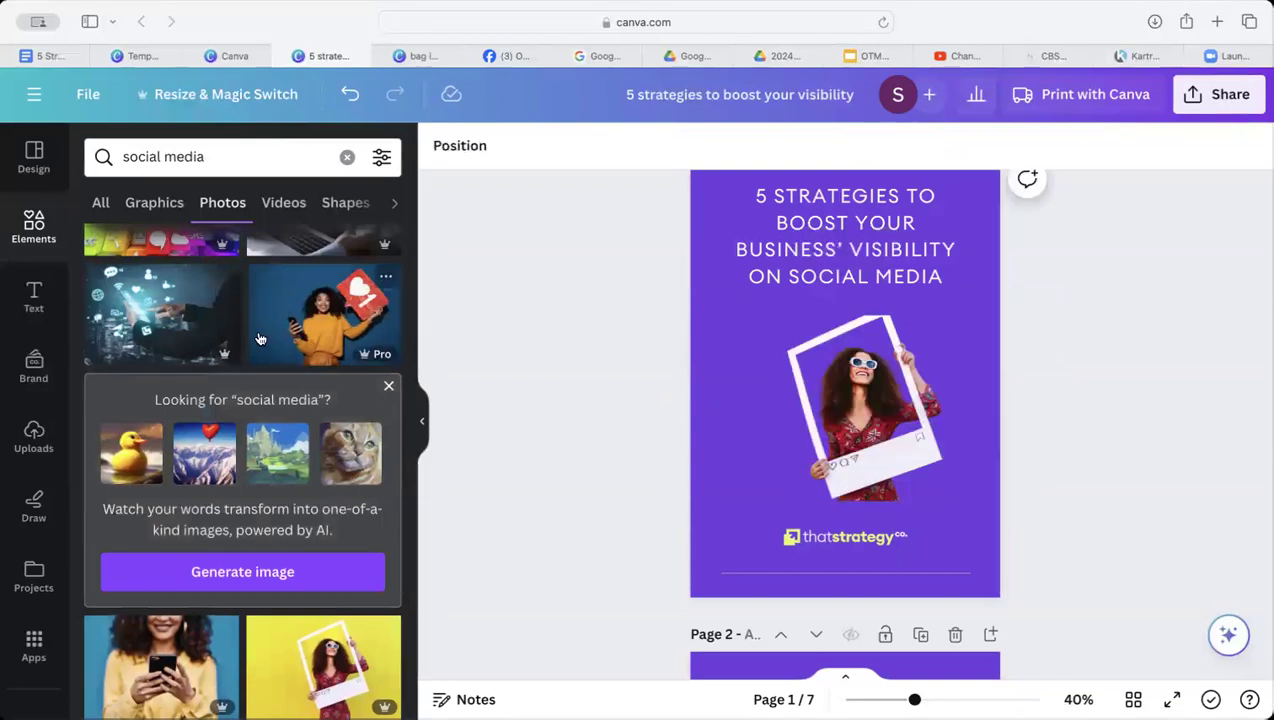
pyautogui.click(199, 313)
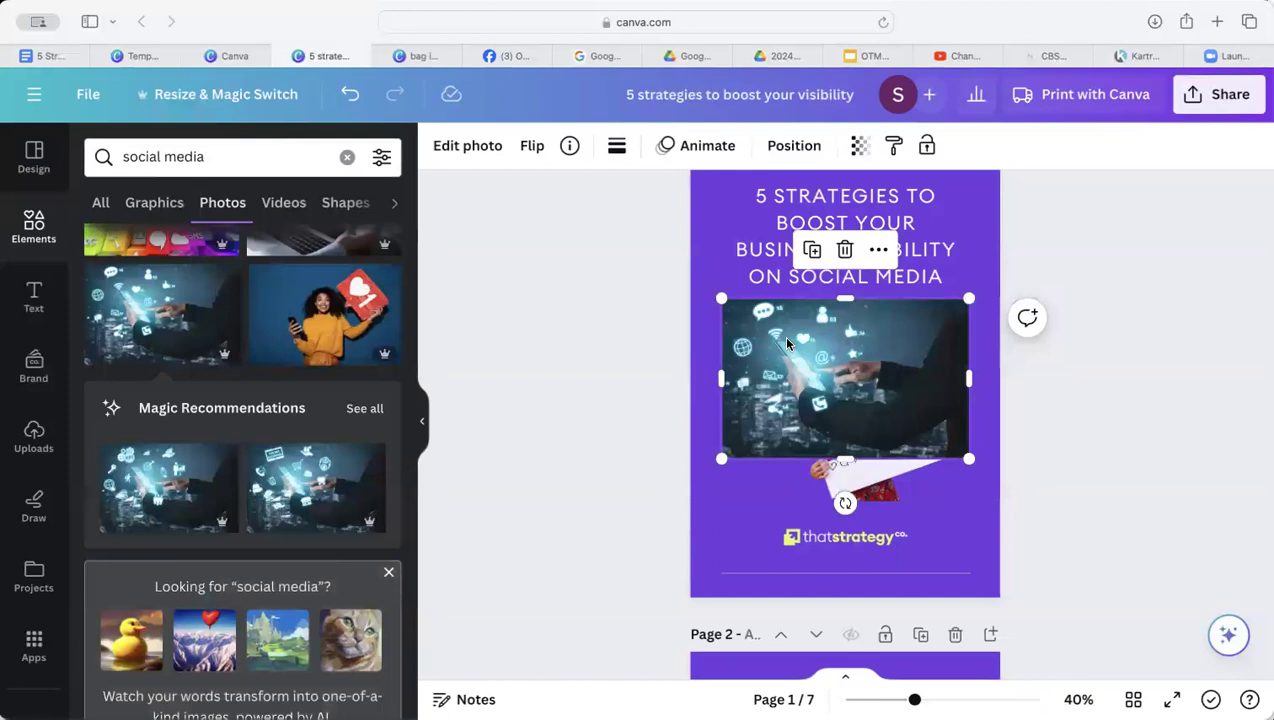
pyautogui.press('Delete')
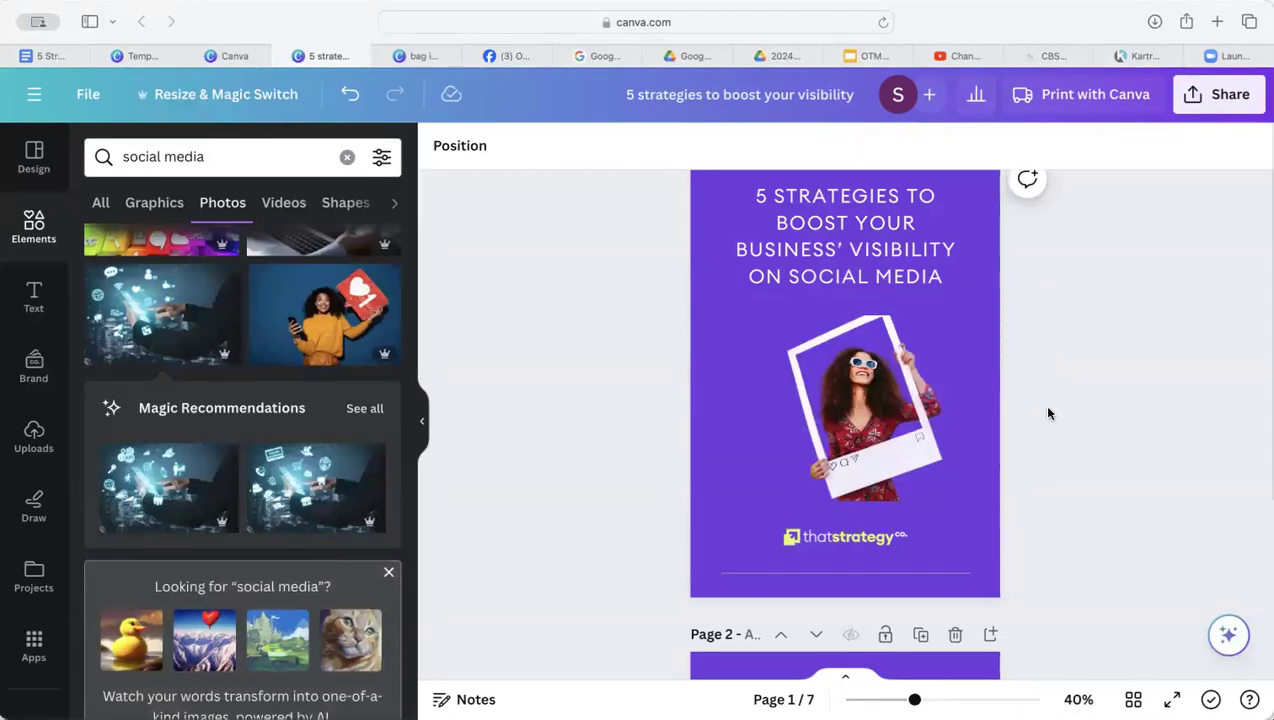
# Add a square shape to page 1 and stretch it over the photo area to about 210 × 126 mm
pyautogui.click(903, 406)
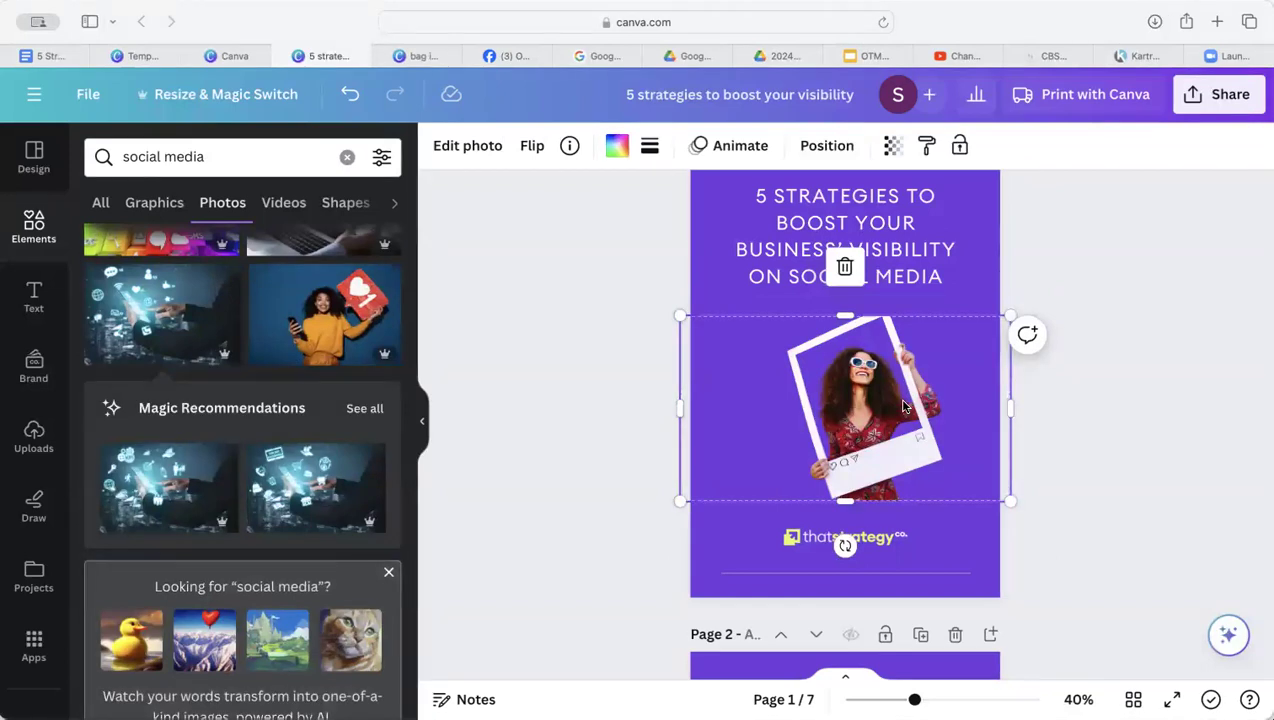
pyautogui.click(609, 336)
pyautogui.click(35, 228)
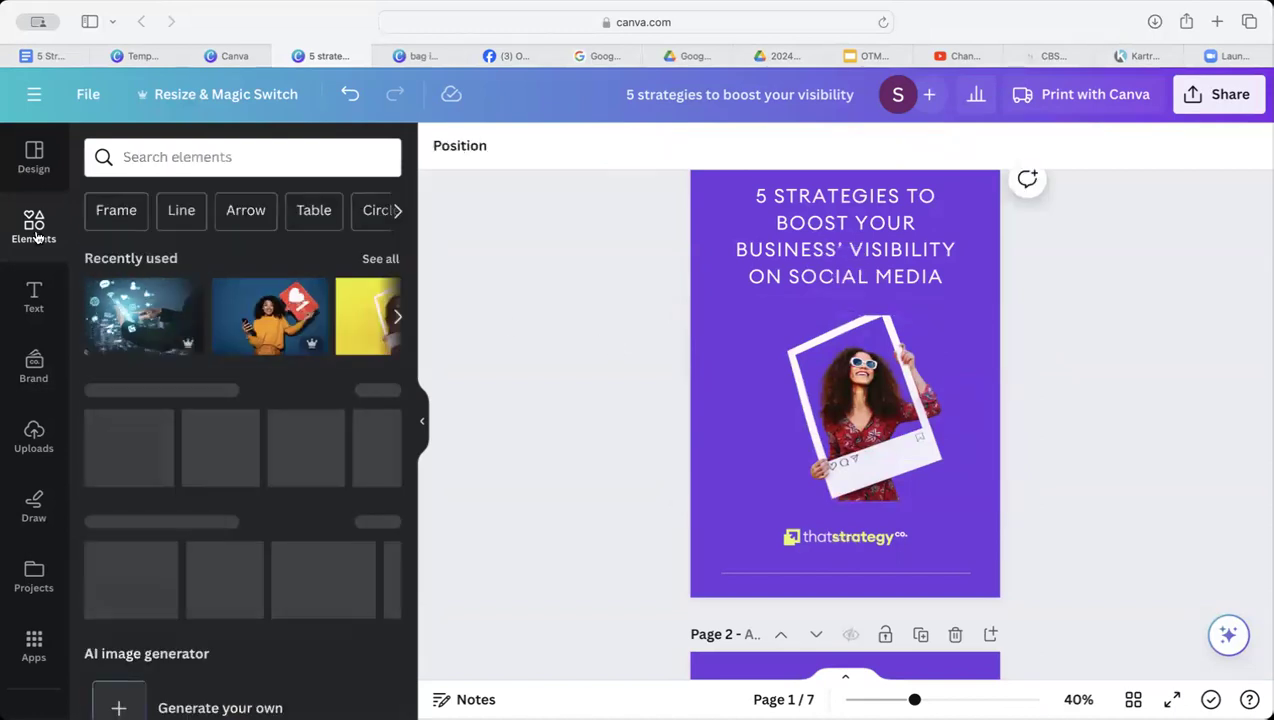
pyautogui.click(107, 448)
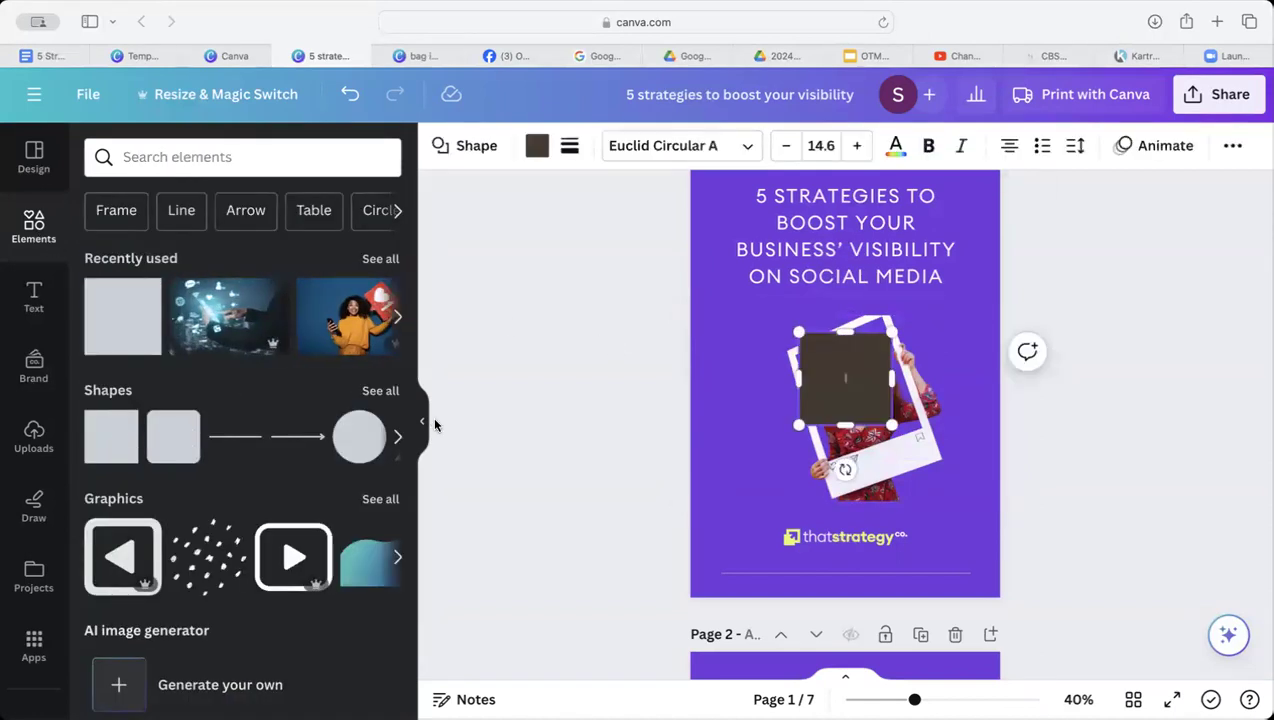
pyautogui.moveTo(868, 390); pyautogui.dragTo(1000, 372)
pyautogui.moveTo(845, 411); pyautogui.dragTo(849, 500)
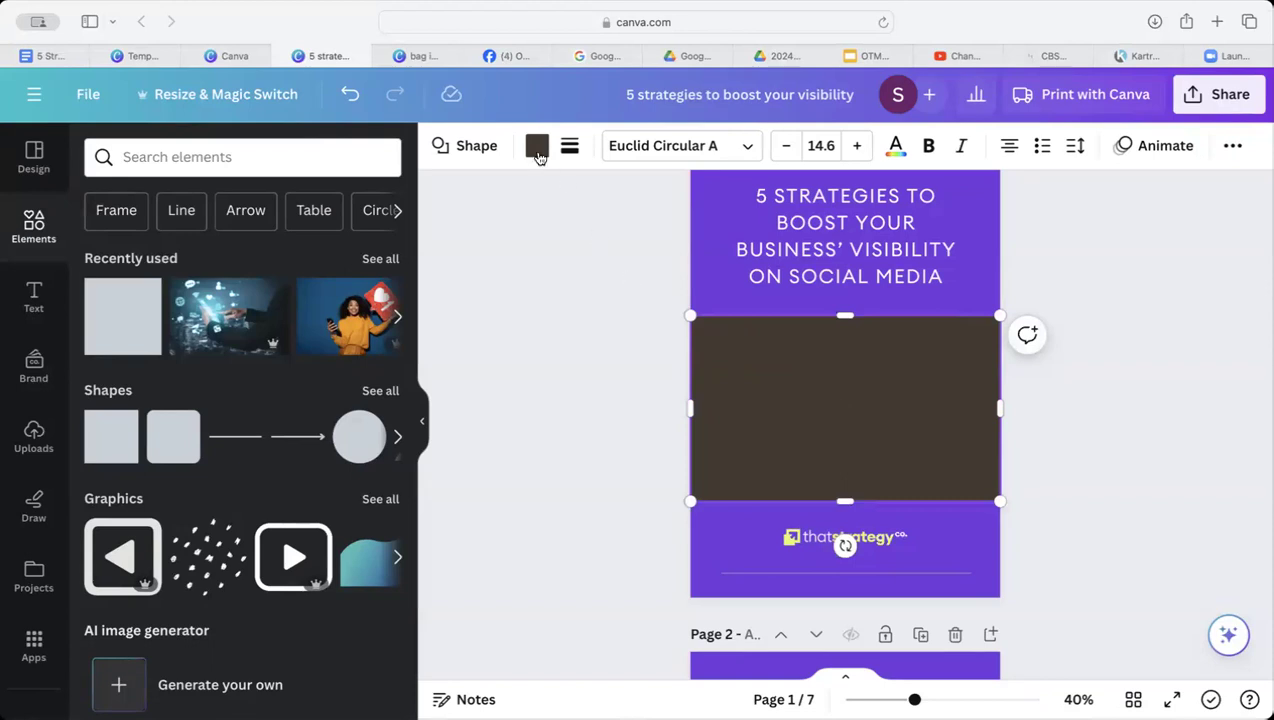
# Fill the rectangle with the lime-yellow brand colour and send it backward behind the cut-out photo
pyautogui.click(537, 147)
pyautogui.click(170, 476)
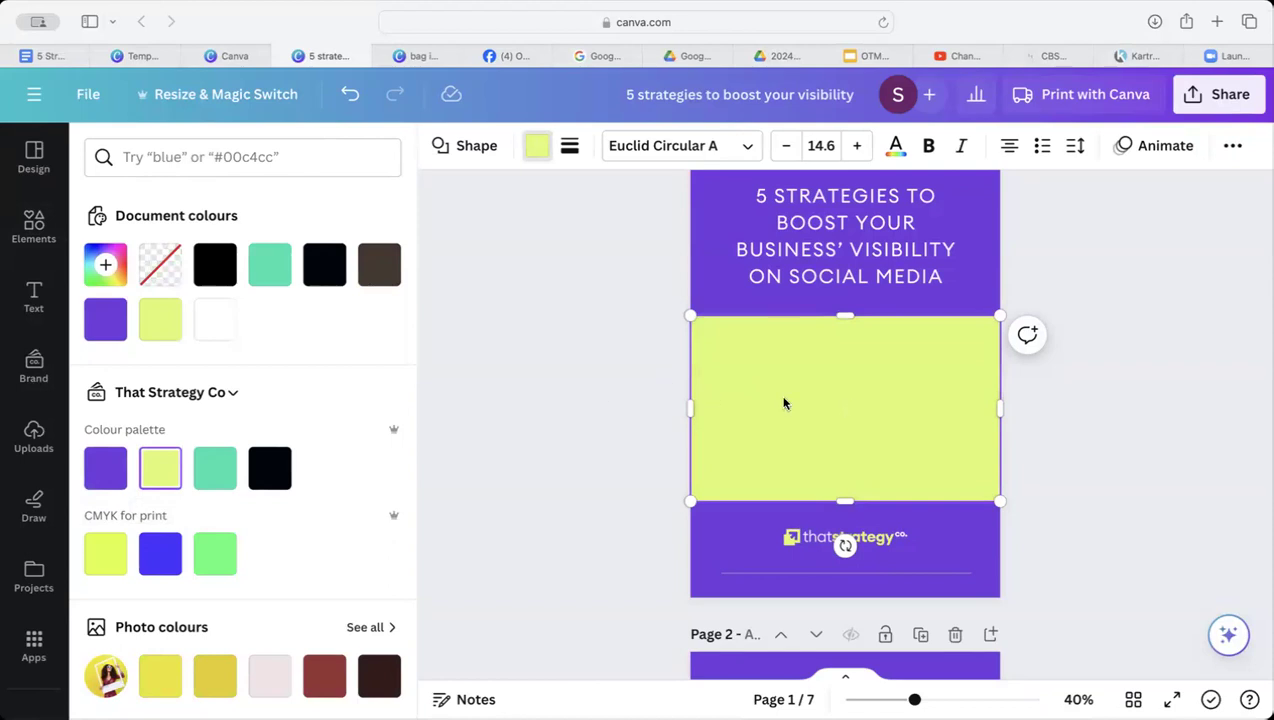
pyautogui.click(1236, 148)
pyautogui.click(1098, 193)
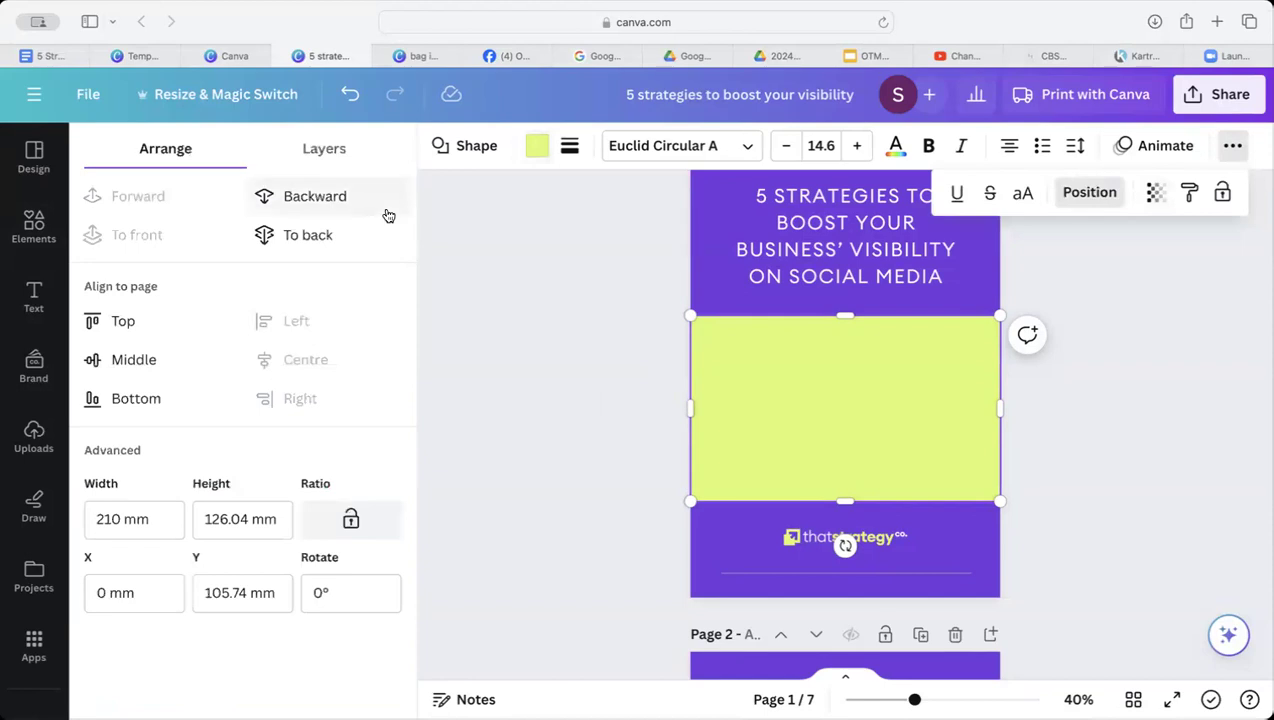
pyautogui.click(315, 197)
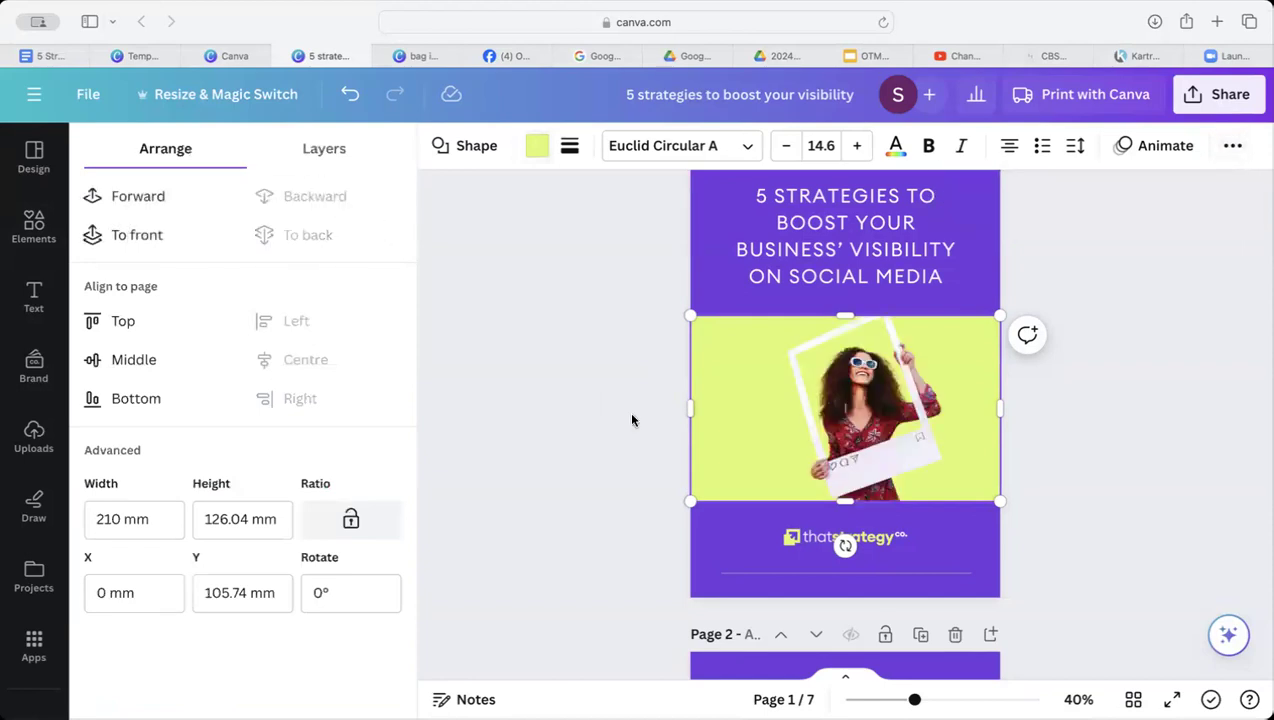
pyautogui.click(1143, 435)
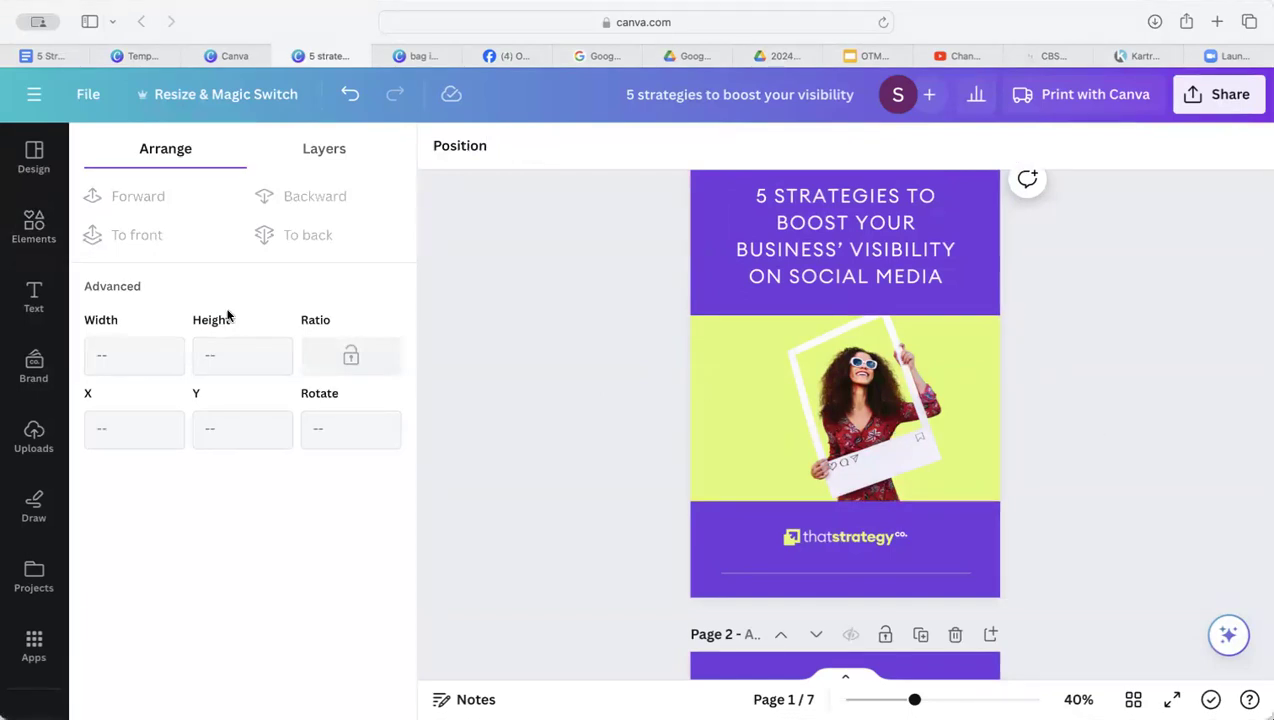
# Insert the recently used yellow-background photo of the woman holding a white frame onto page 1
pyautogui.click(37, 230)
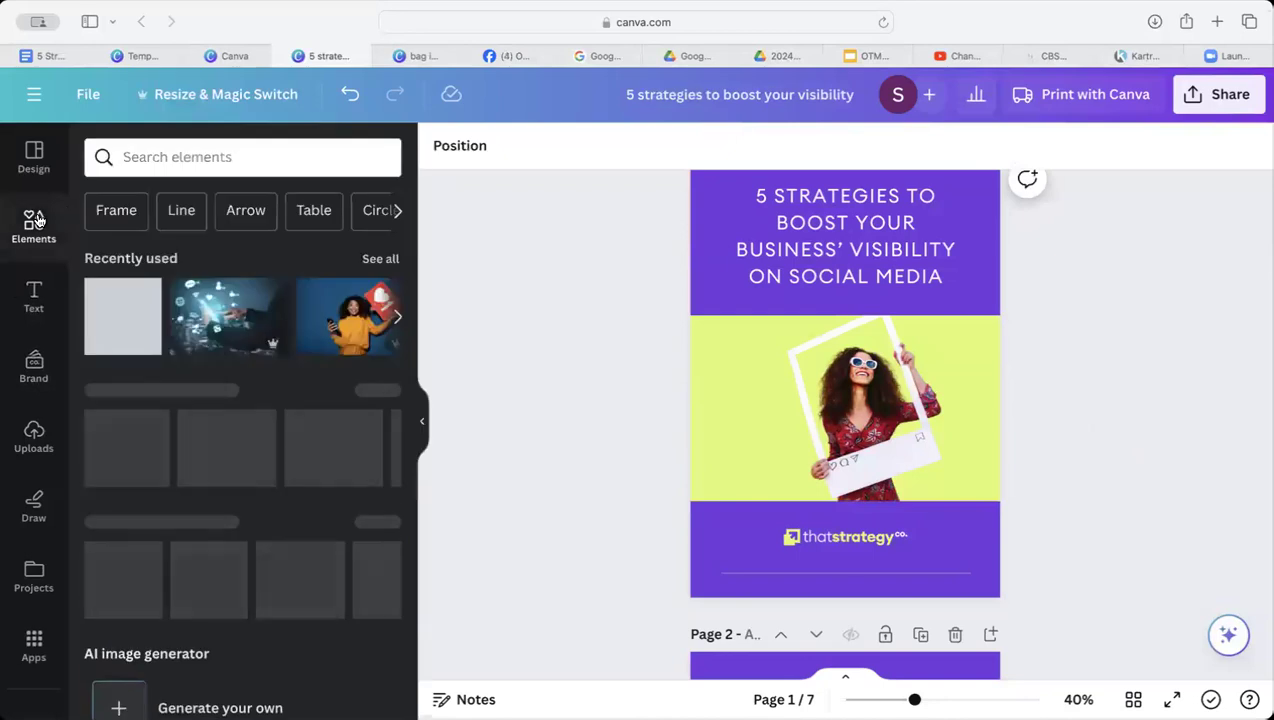
pyautogui.click(379, 256)
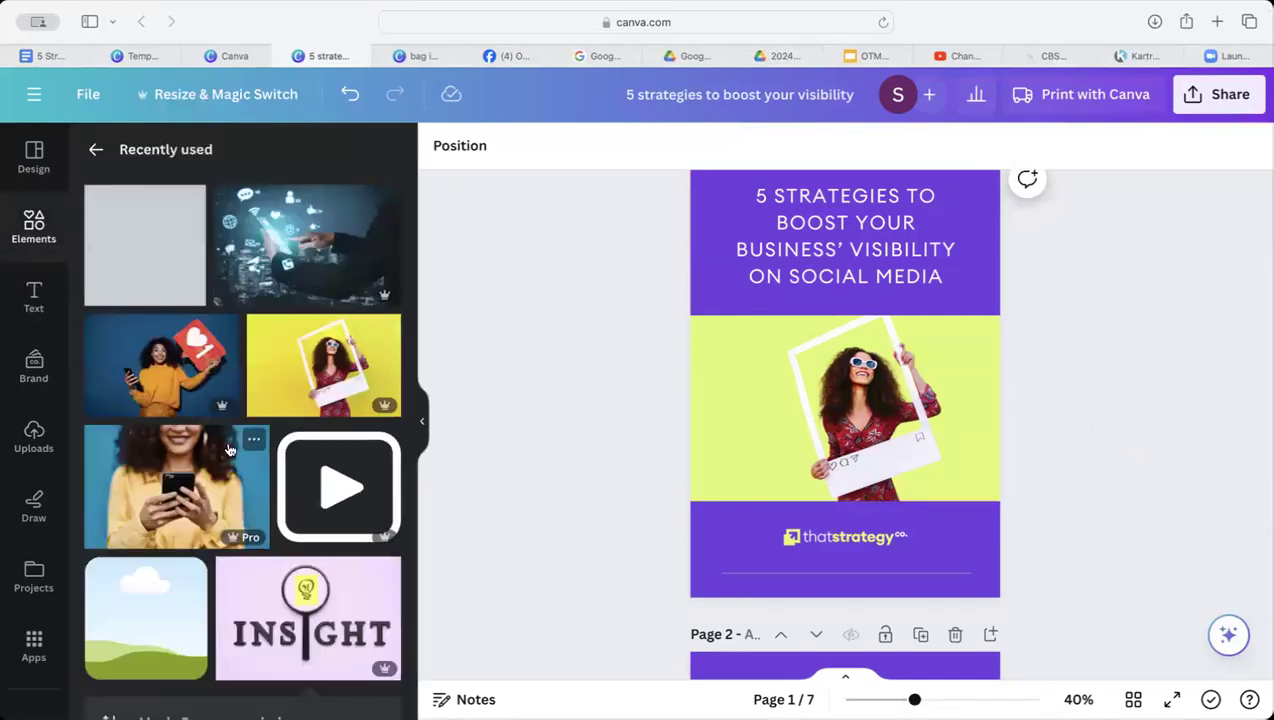
pyautogui.scroll(-1, 311, 371)
pyautogui.click(311, 371)
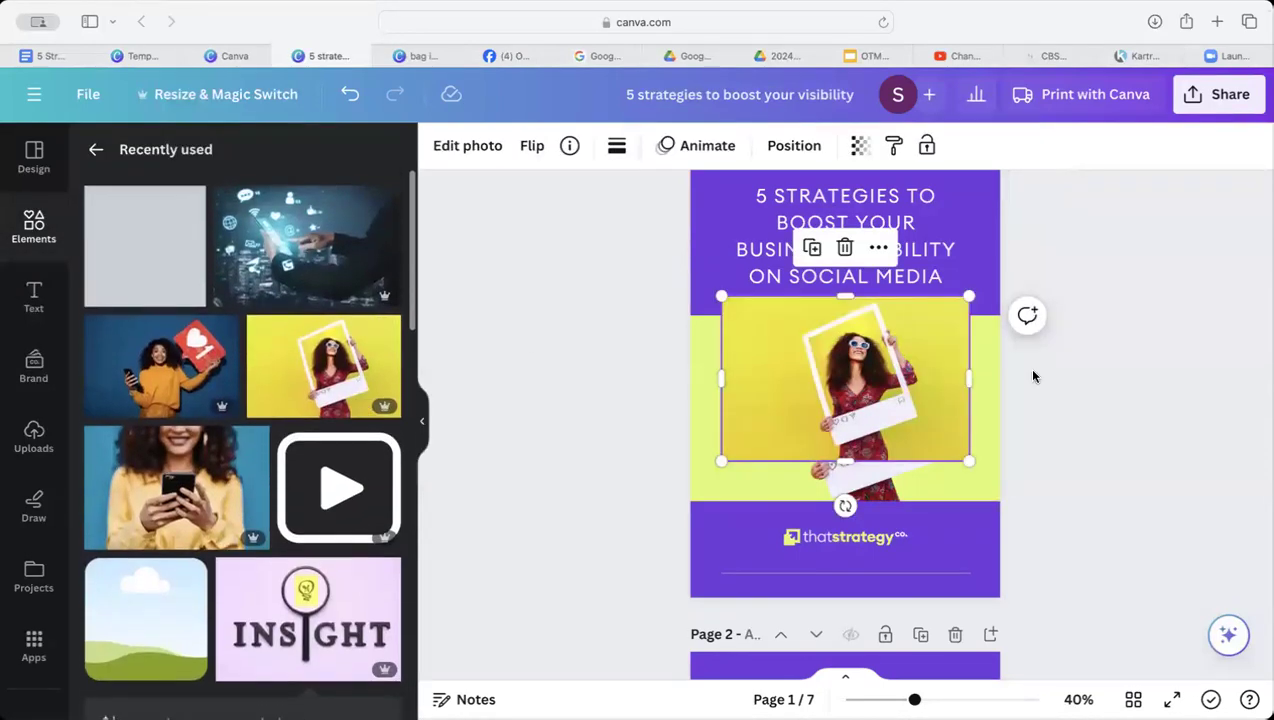
# Move the inserted yellow-background photo up over the page 1 title and delete it
pyautogui.moveTo(927, 327); pyautogui.dragTo(922, 181)
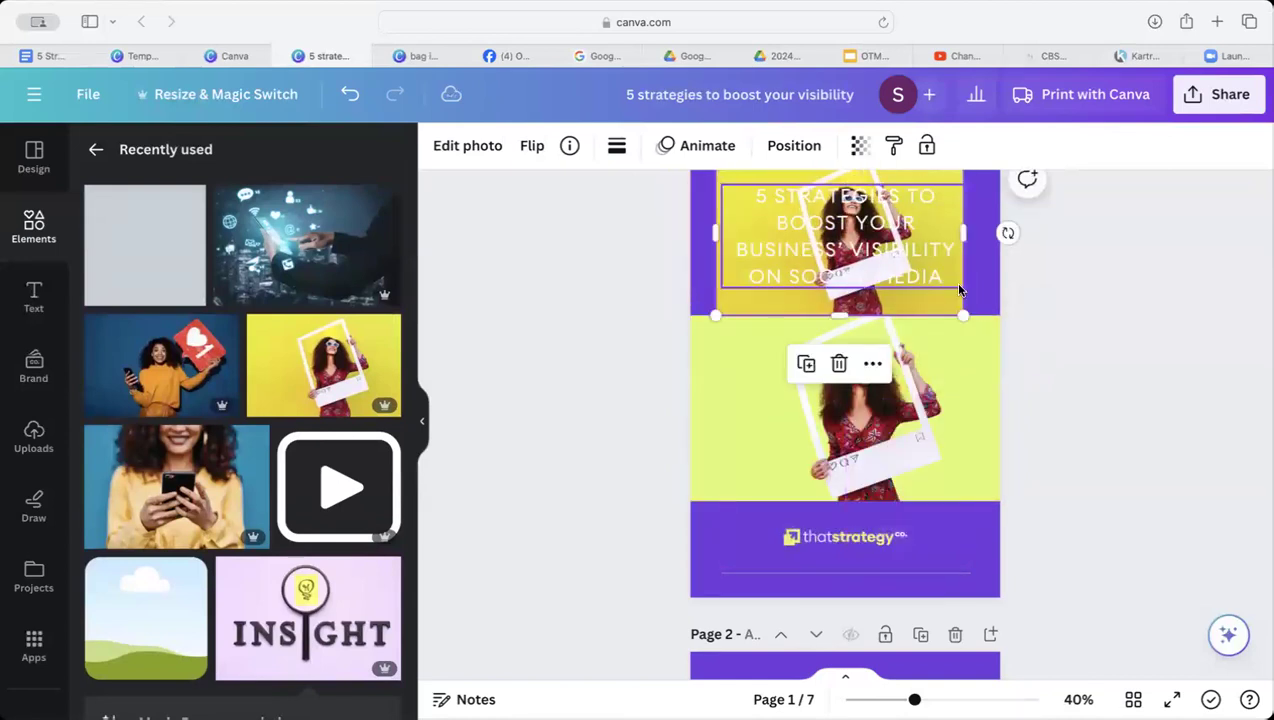
pyautogui.scroll(2, 948, 248)
pyautogui.press('Delete')
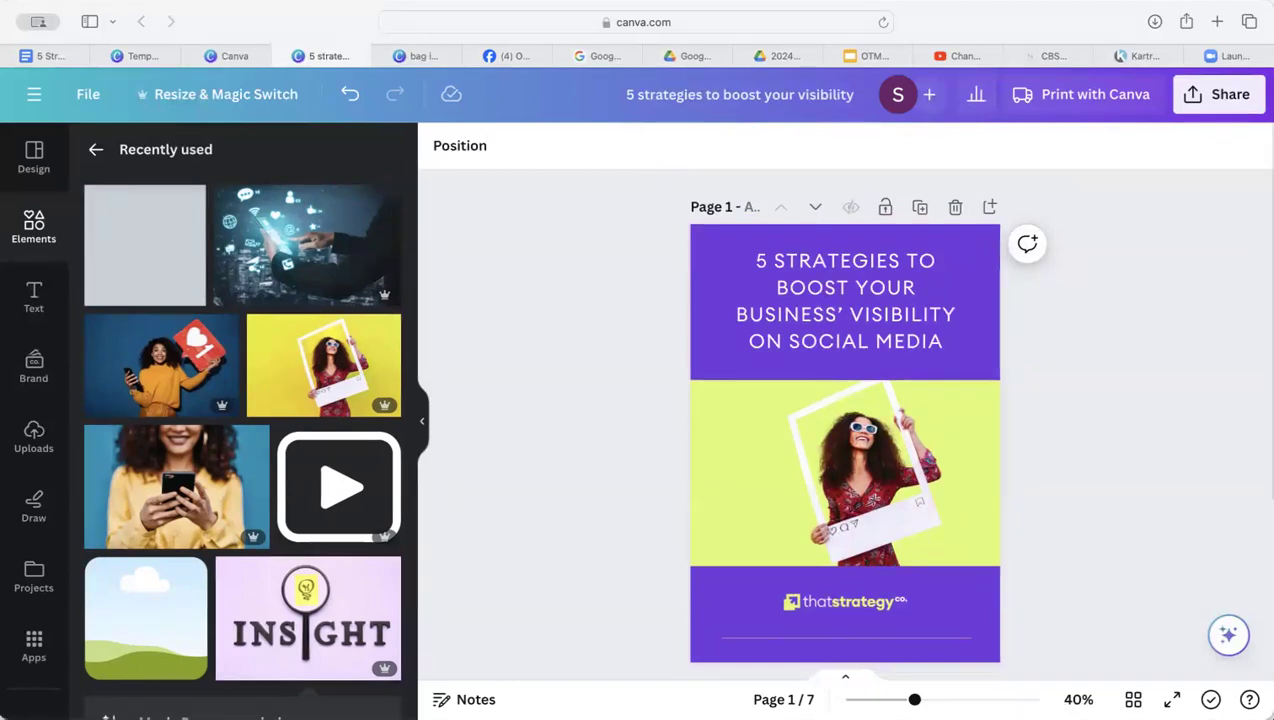
# Check the dotted cover on page 2 and insert the matching green dot-pattern image from the uploads onto page 1
pyautogui.scroll(-3, 899, 390)
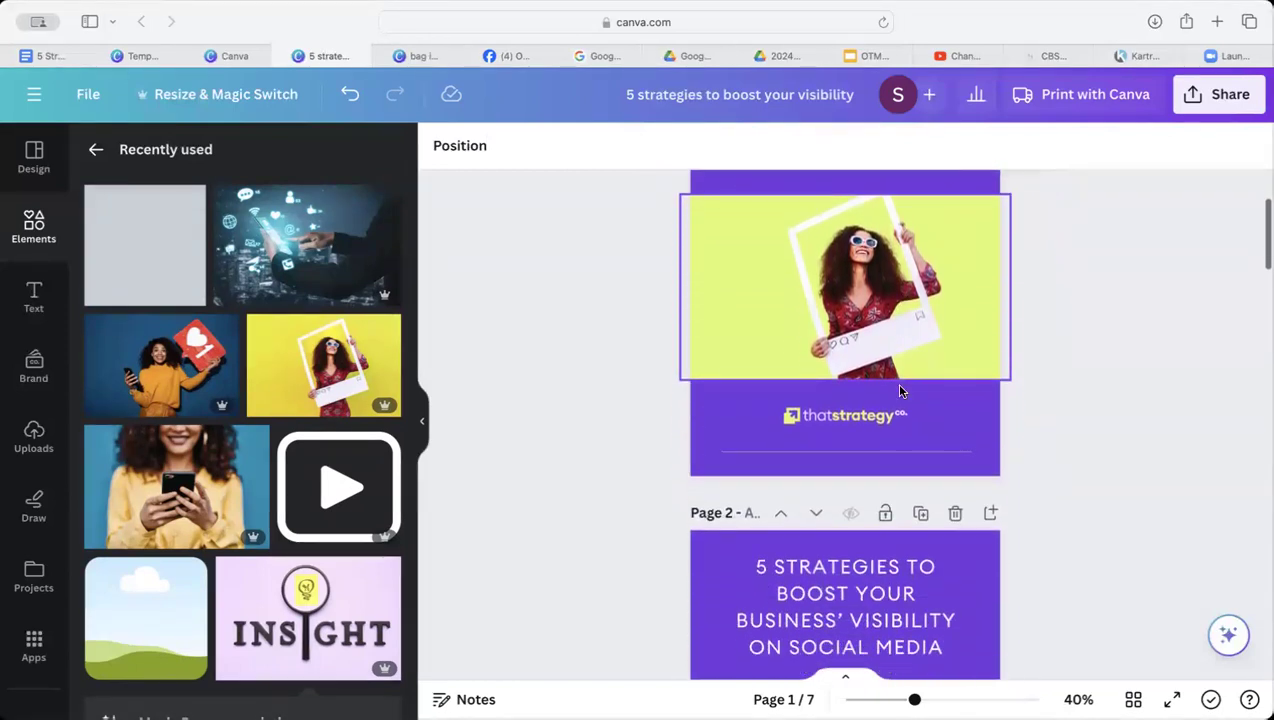
pyautogui.scroll(-2, 857, 396)
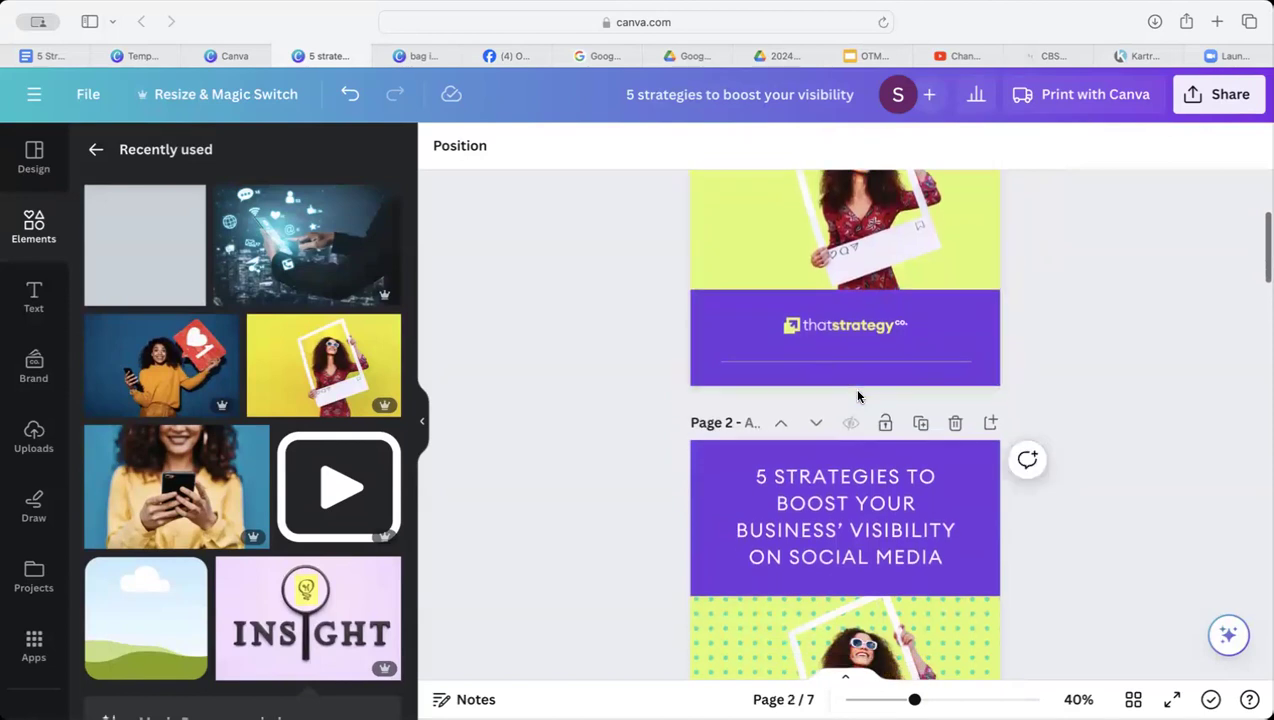
pyautogui.scroll(-1, 857, 396)
pyautogui.scroll(-2, 857, 396)
pyautogui.scroll(-1, 857, 396)
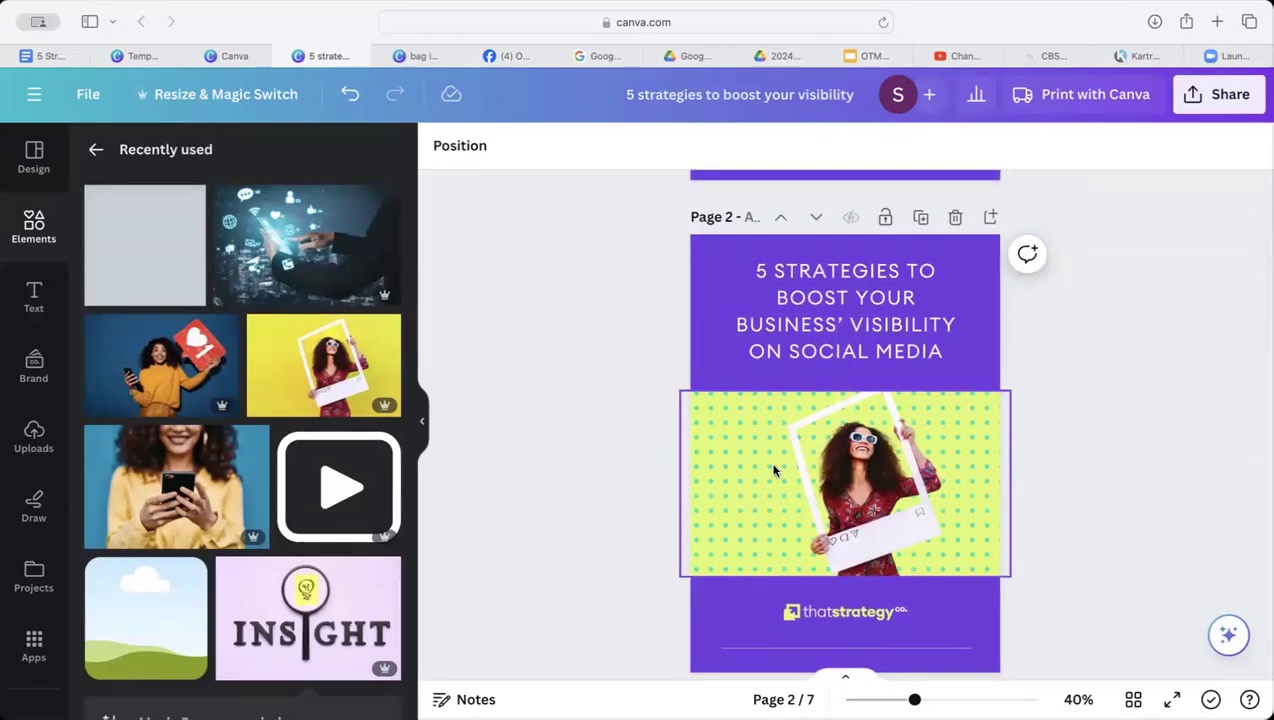
pyautogui.scroll(5, 773, 470)
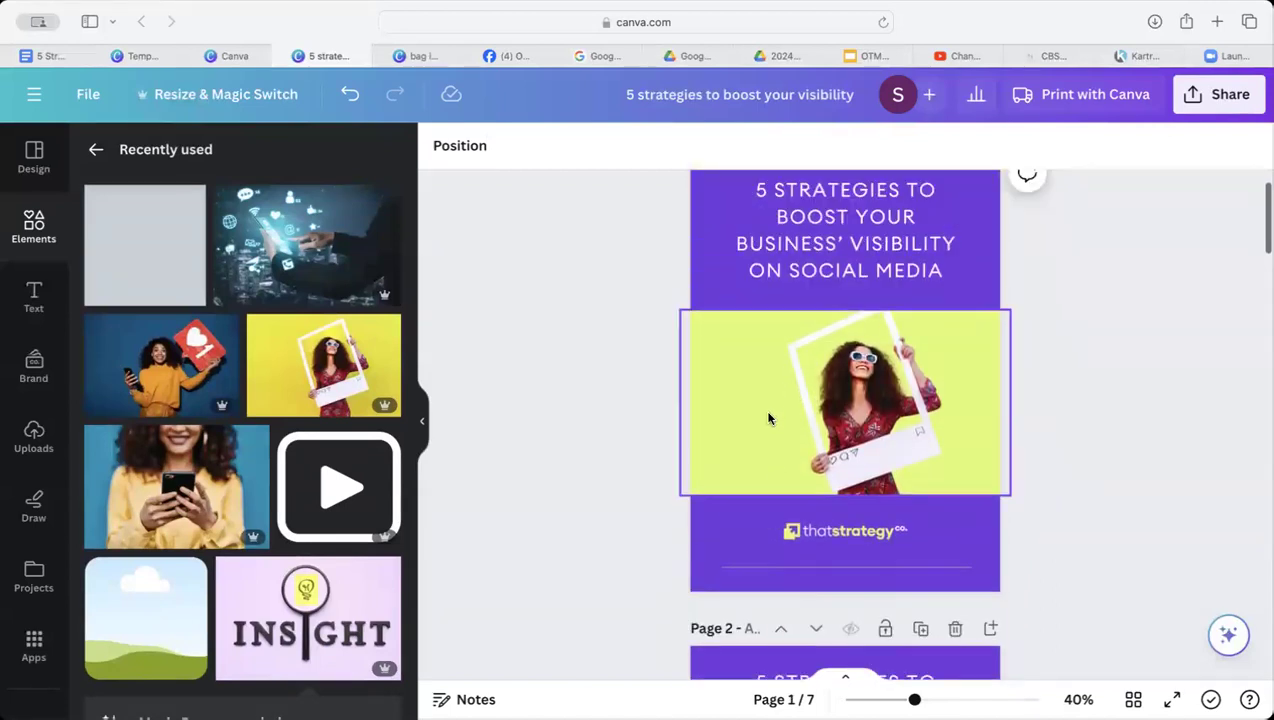
pyautogui.click(33, 440)
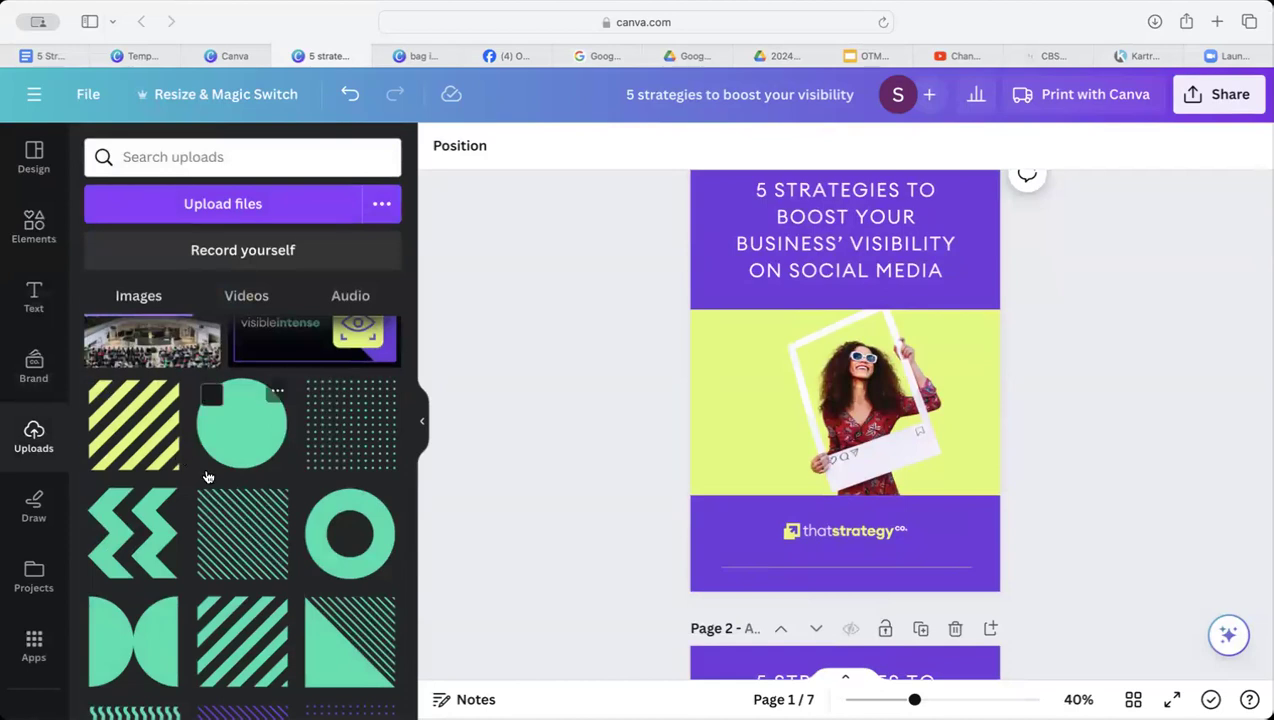
pyautogui.click(345, 455)
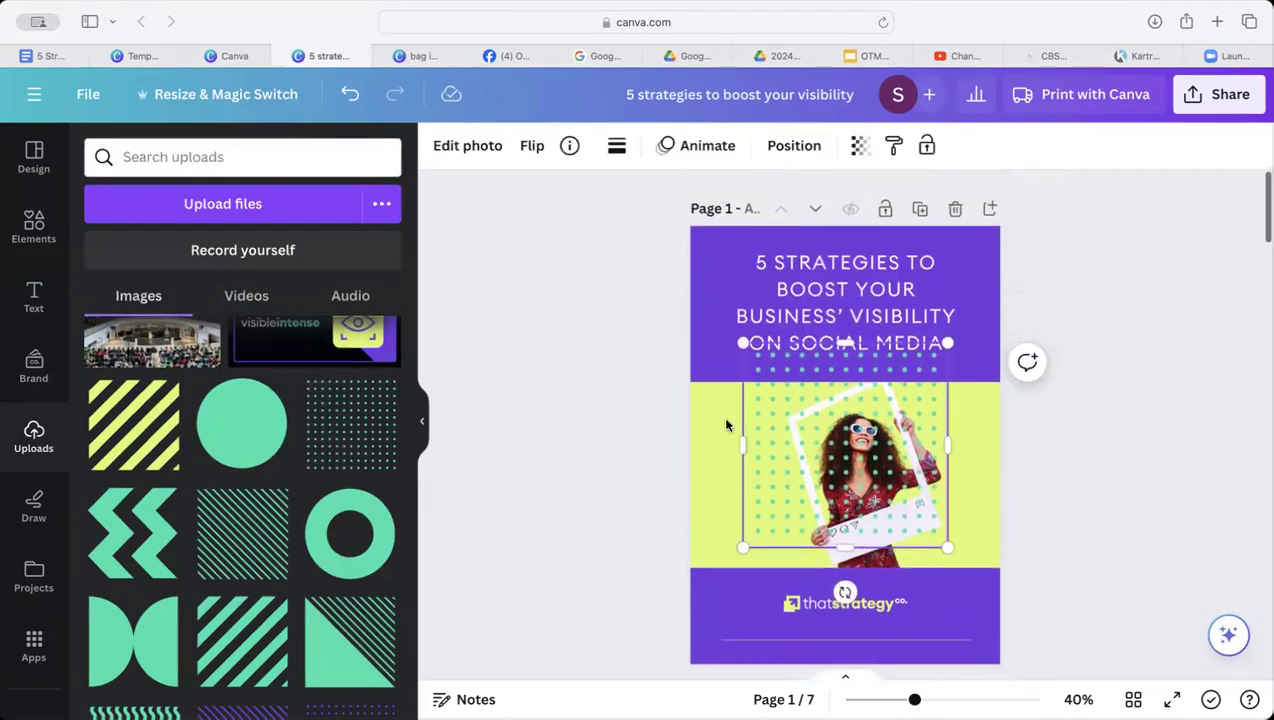
# Enlarge the dot pattern to about 152 mm wide and position it over the left part of the lime rectangle
pyautogui.moveTo(912, 373); pyautogui.dragTo(843, 372)
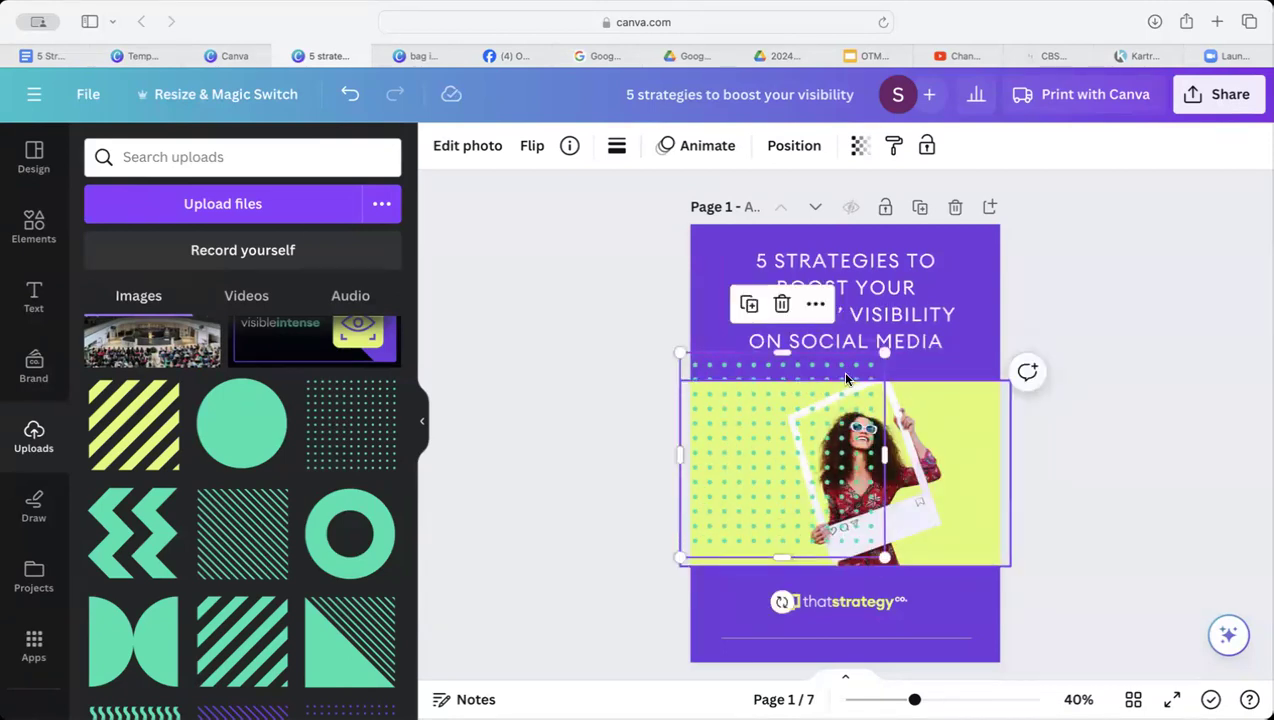
pyautogui.moveTo(680, 557); pyautogui.dragTo(660, 579)
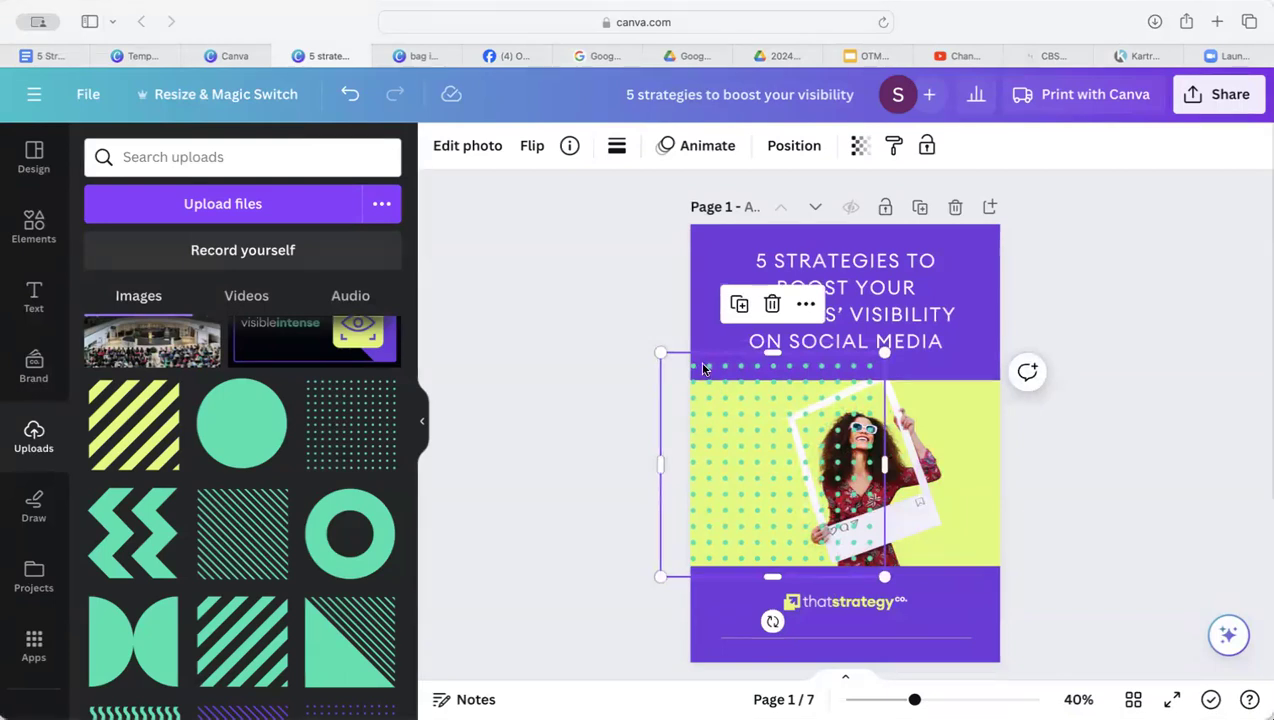
pyautogui.moveTo(703, 369); pyautogui.dragTo(727, 374)
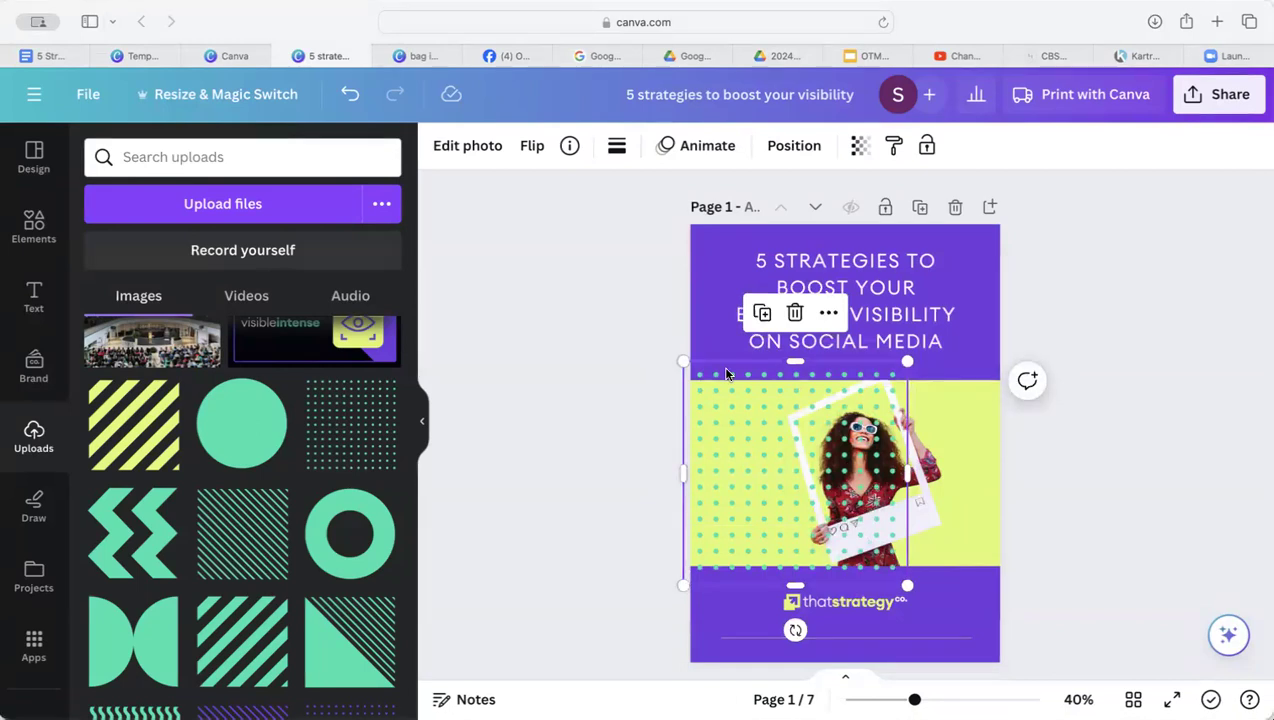
# Duplicate the dot pattern and place the copy to its right so the dots continue across the page 1 photo area
pyautogui.moveTo(726, 374); pyautogui.dragTo(958, 373)
pyautogui.click(1107, 267)
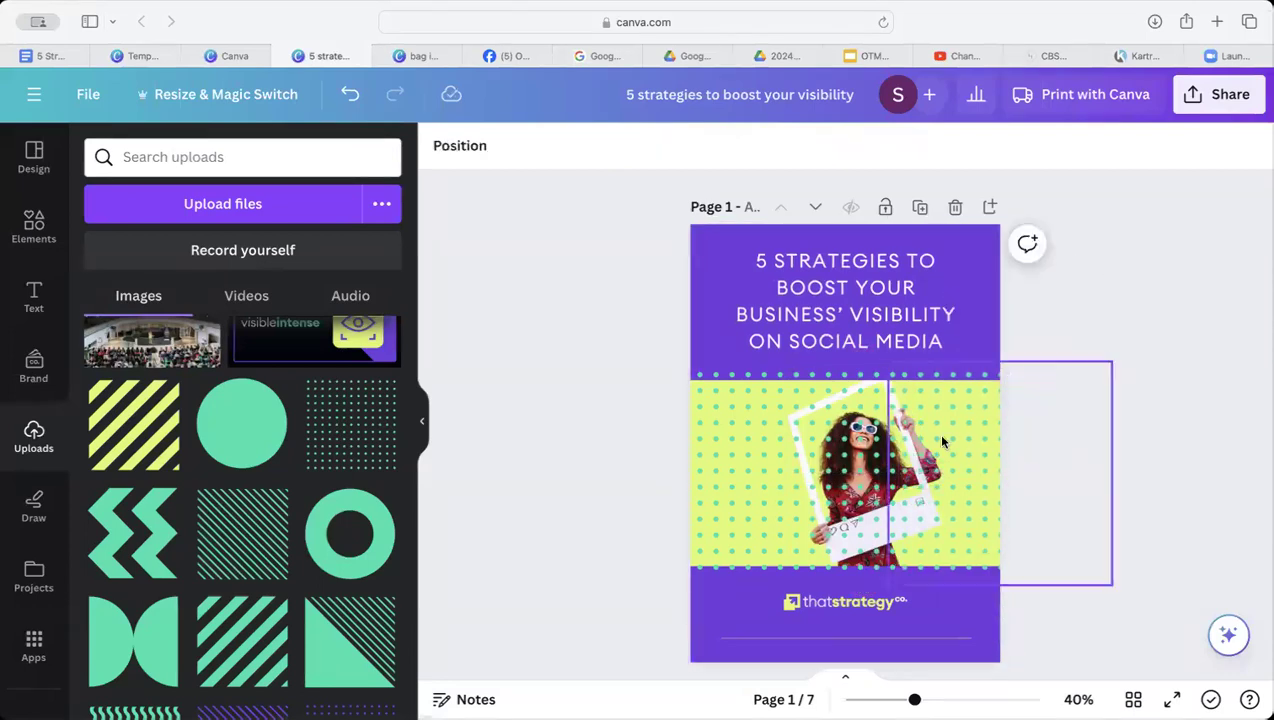
pyautogui.scroll(5, 995, 380)
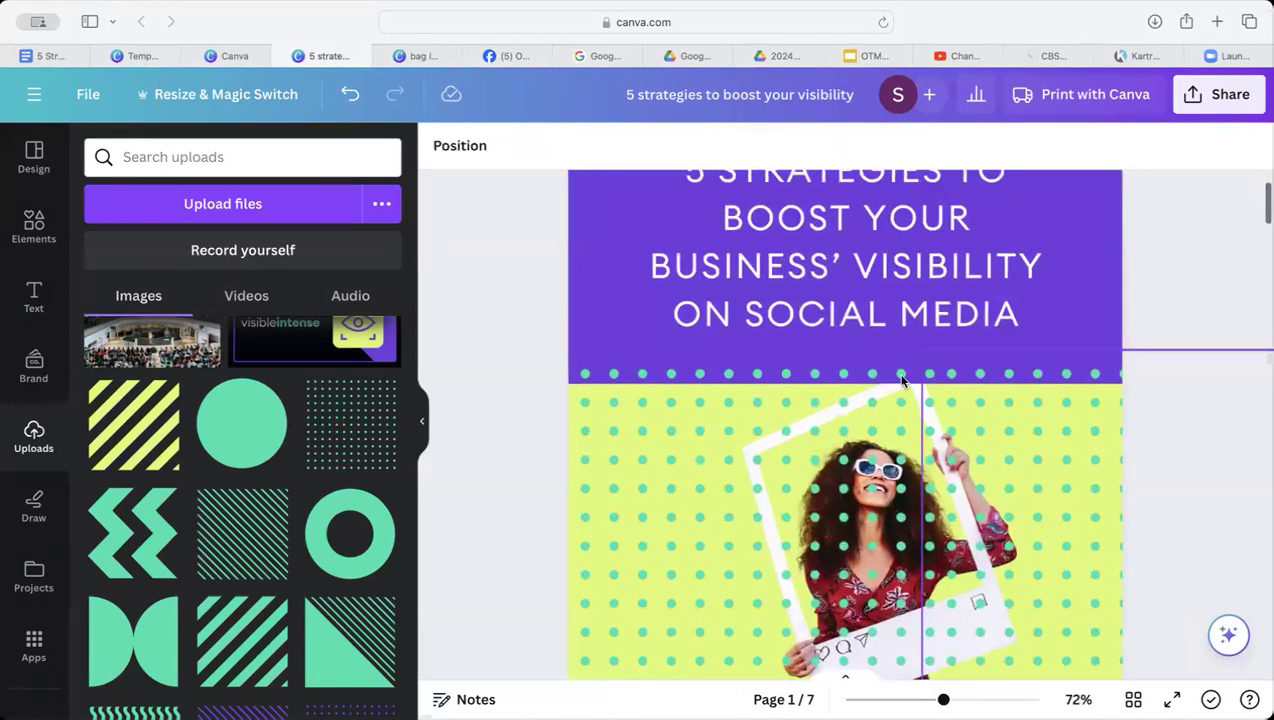
pyautogui.scroll(-4, 955, 385)
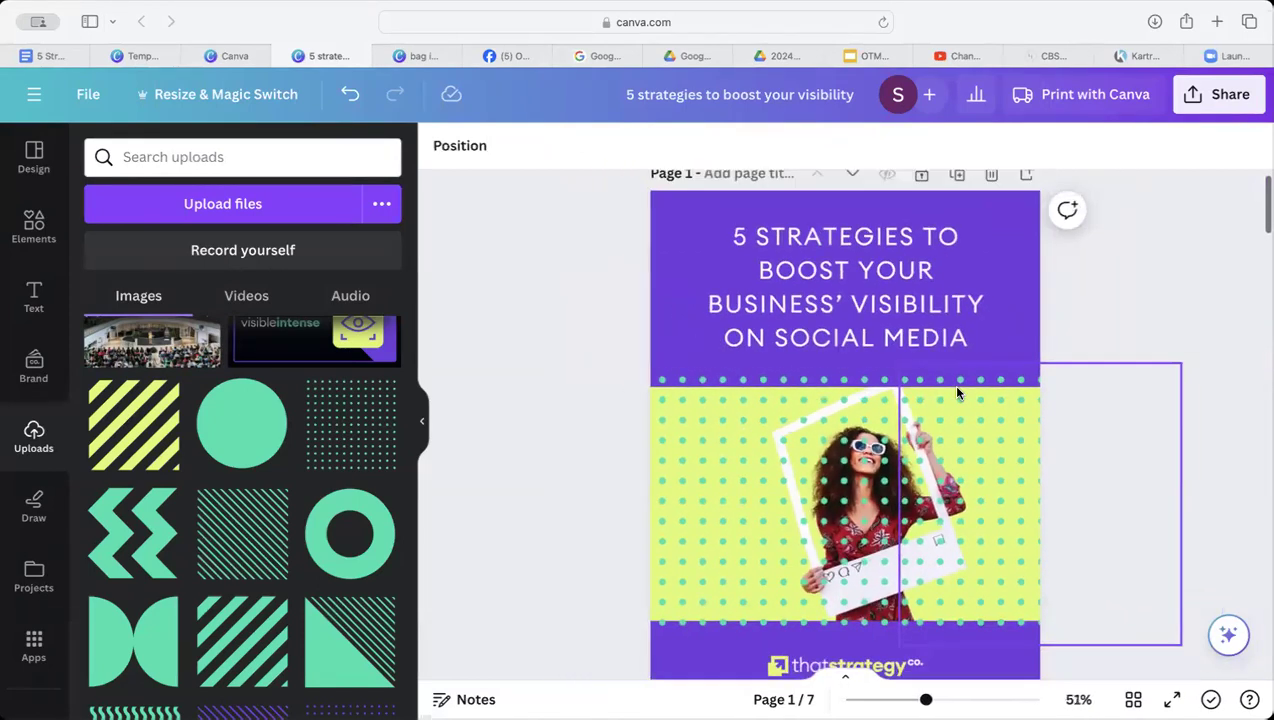
# Crop the top and bottom of both dot patterns to the lime rectangle's edges, making them about 126 mm high
pyautogui.moveTo(957, 393); pyautogui.dragTo(677, 441)
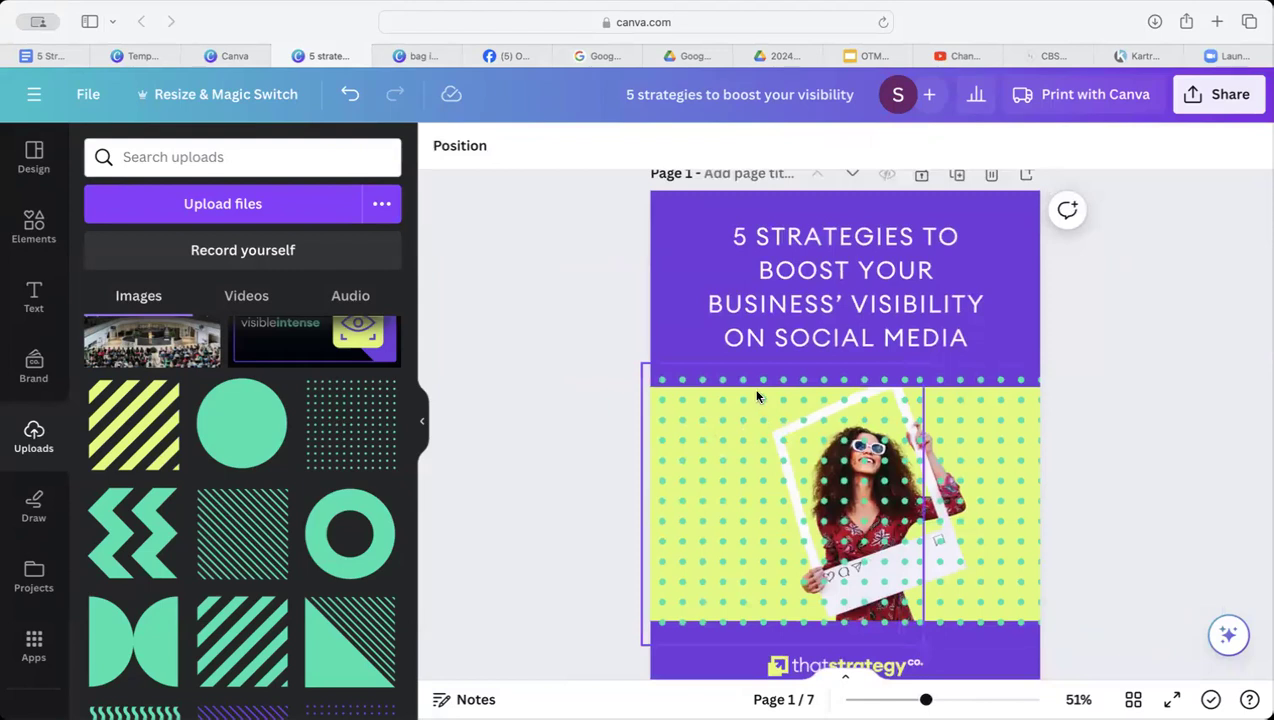
pyautogui.moveTo(757, 397); pyautogui.dragTo(763, 391)
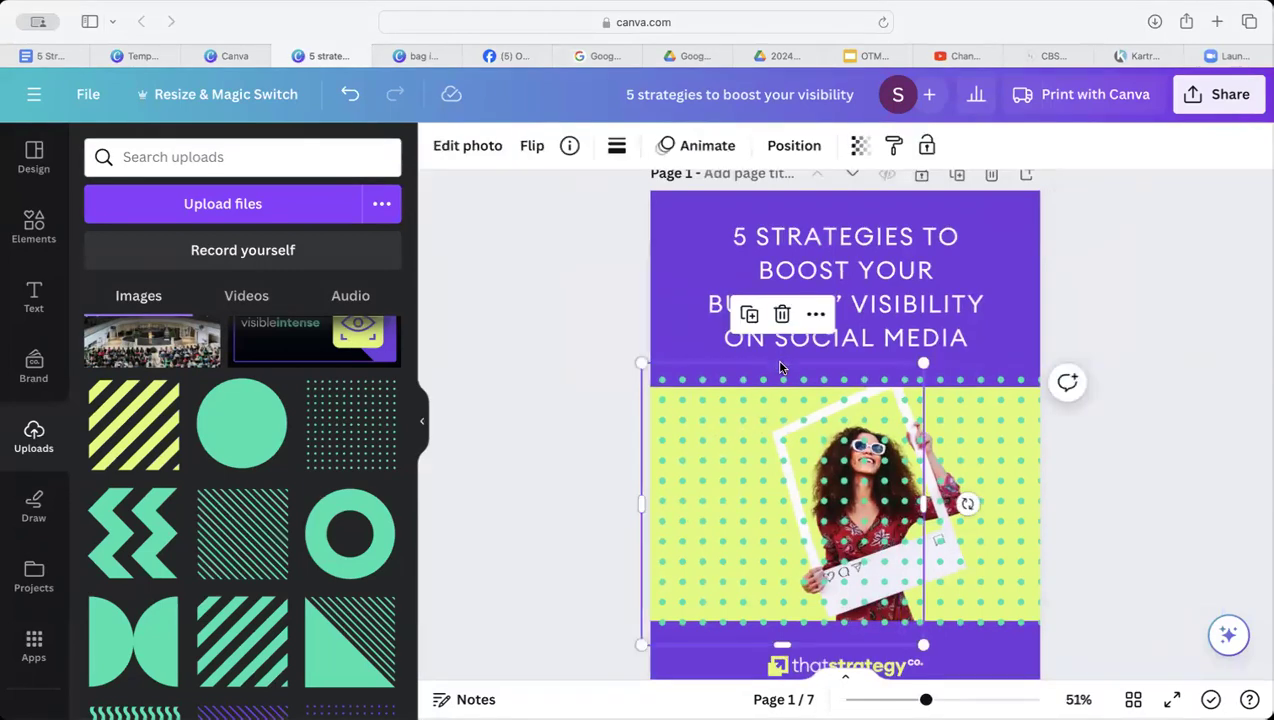
pyautogui.moveTo(781, 368); pyautogui.dragTo(781, 390)
pyautogui.scroll(-3, 782, 388)
pyautogui.moveTo(784, 528); pyautogui.dragTo(777, 507)
pyautogui.click(1012, 247)
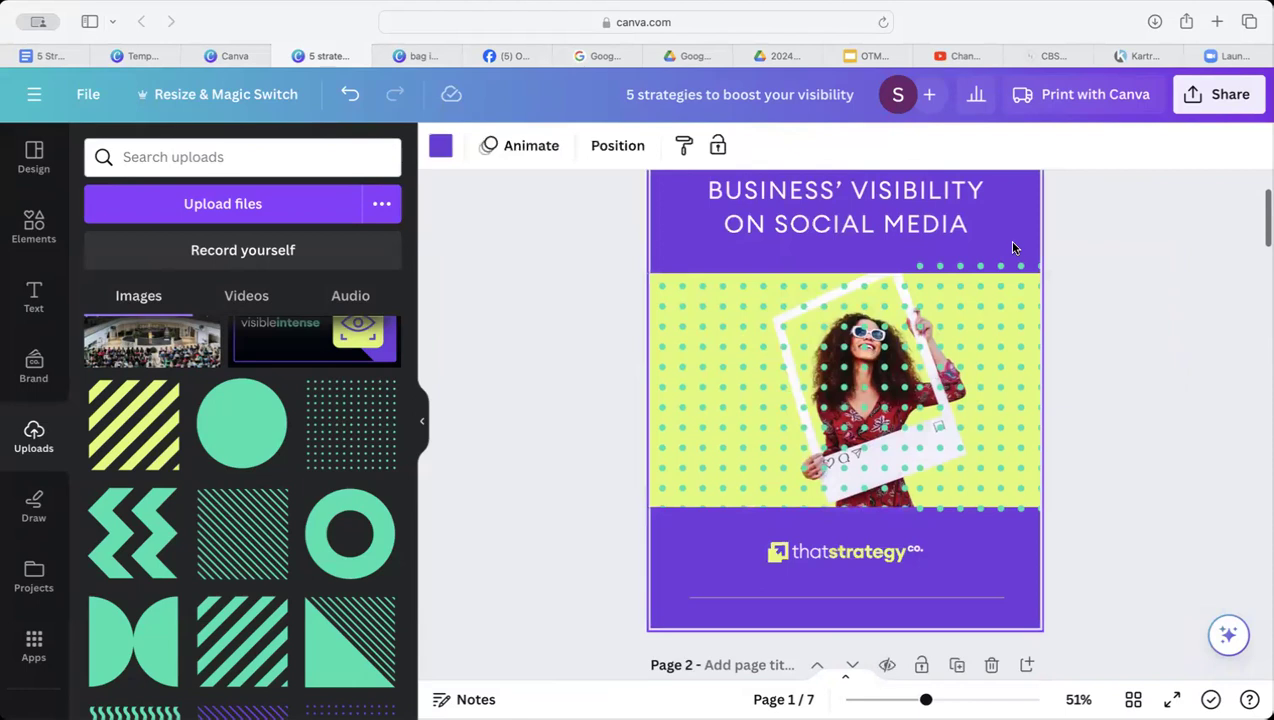
pyautogui.click(1036, 256)
pyautogui.moveTo(1038, 258); pyautogui.dragTo(1038, 274)
pyautogui.moveTo(1043, 531); pyautogui.dragTo(1037, 506)
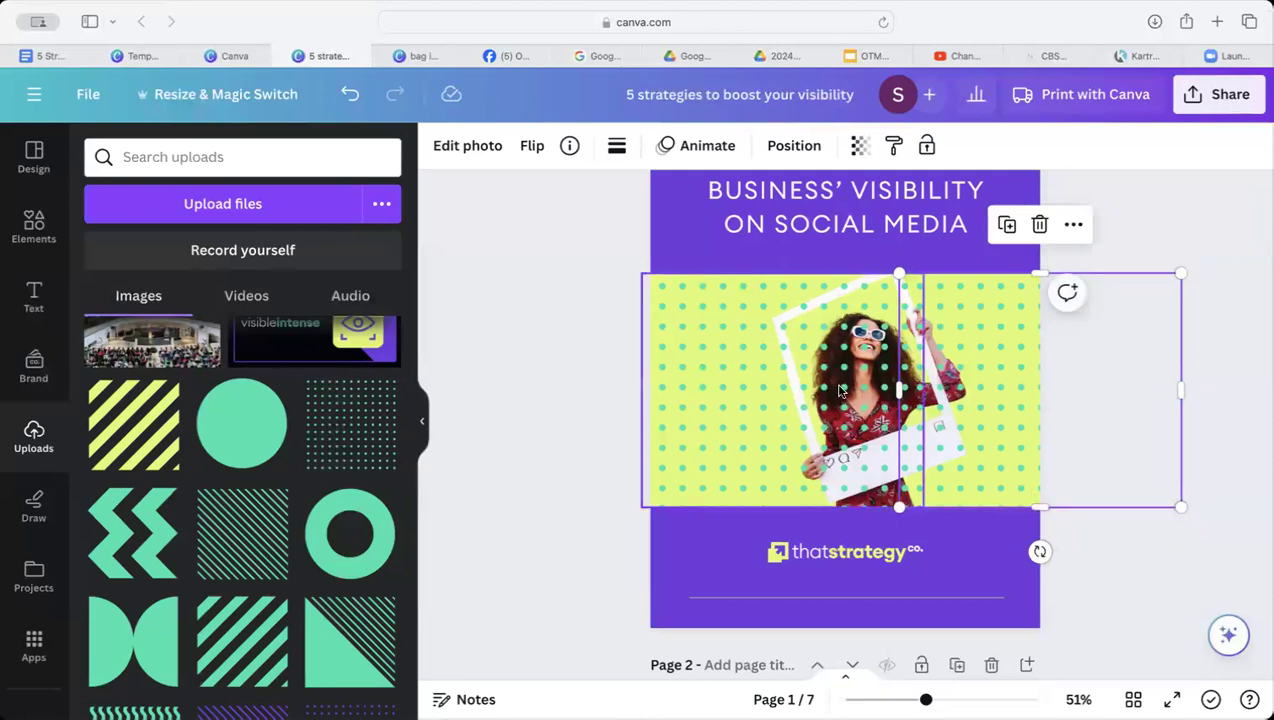
# Send both dot patterns backward behind the cut-out photo of the woman on page 1
pyautogui.click(751, 362)
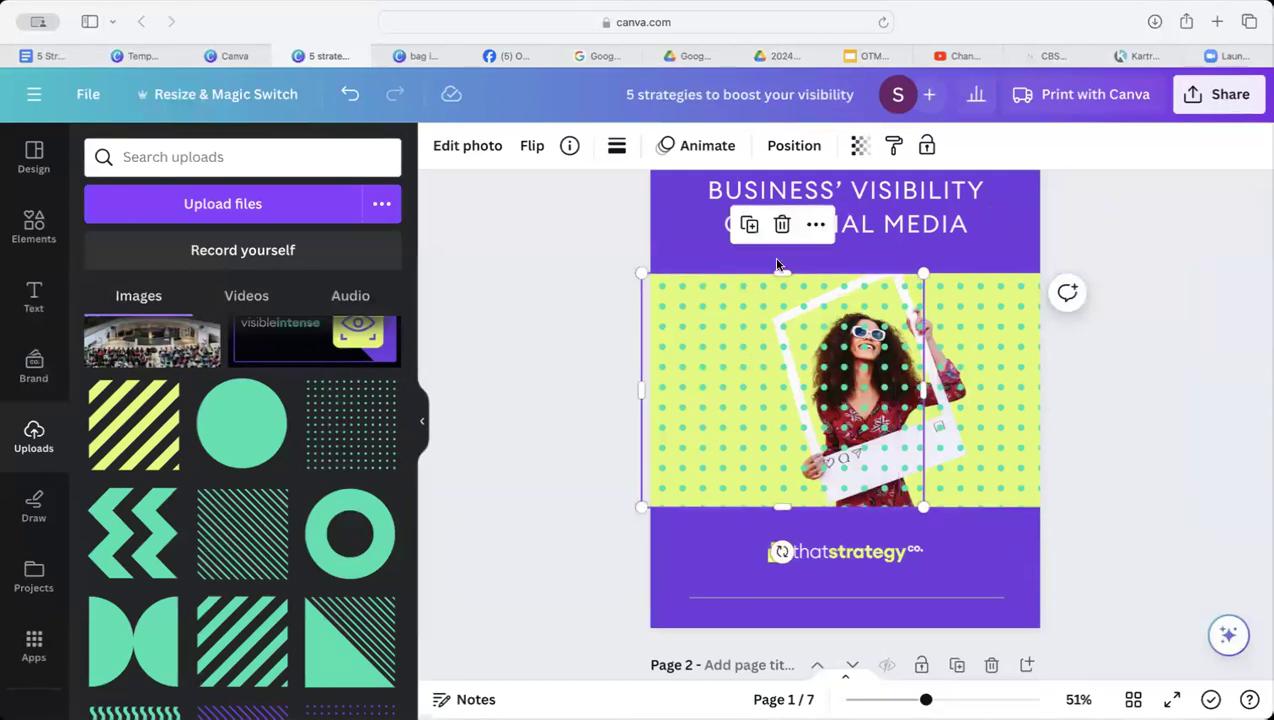
pyautogui.click(811, 149)
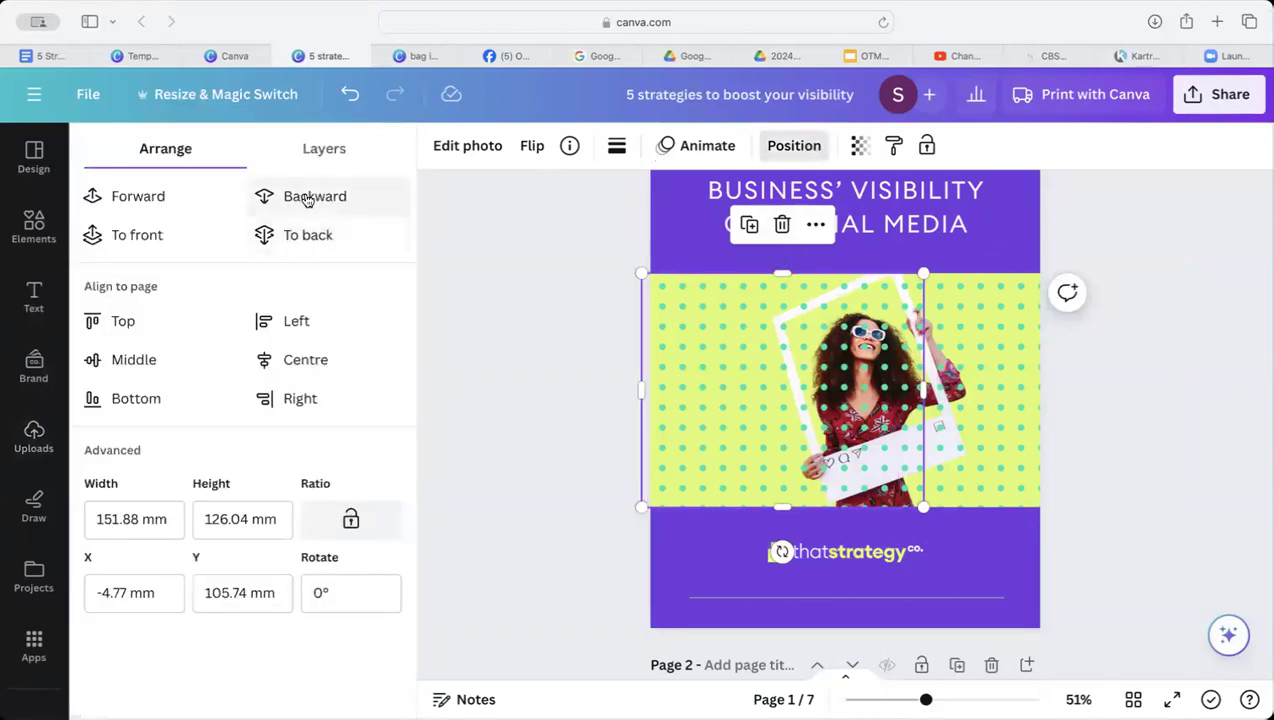
pyautogui.moveTo(734, 364); pyautogui.dragTo(997, 316)
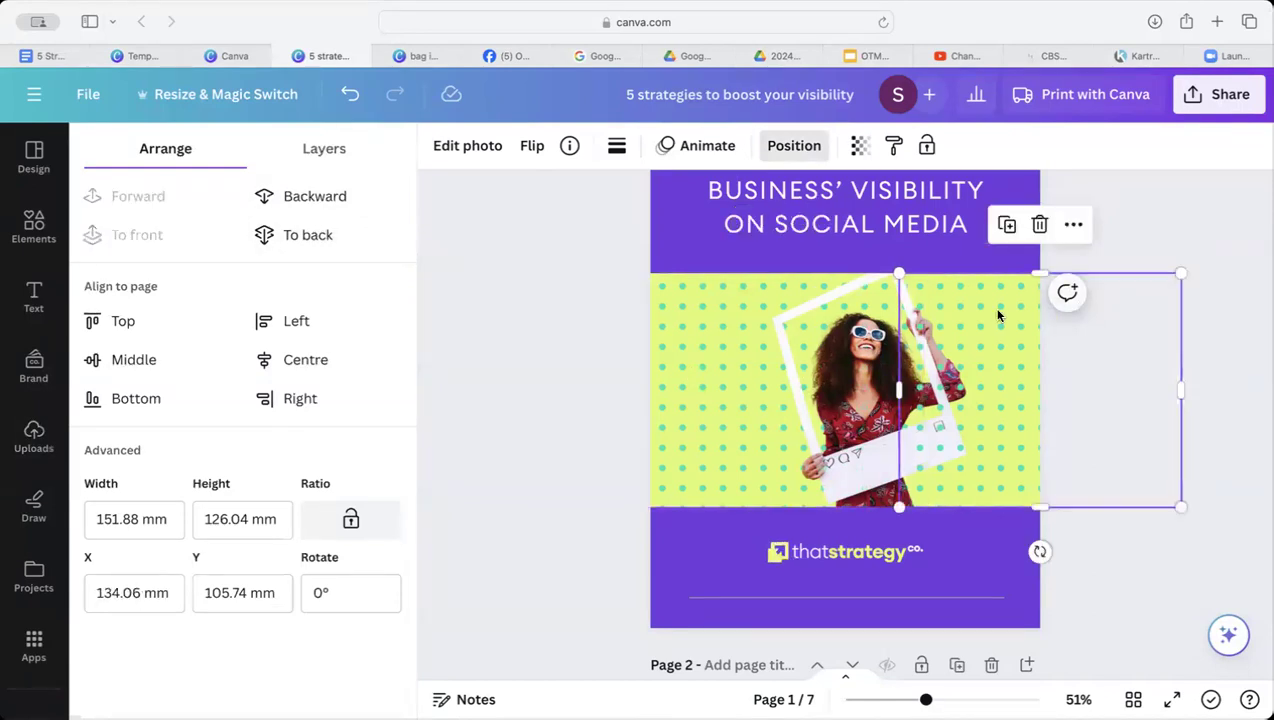
pyautogui.click(322, 201)
pyautogui.press('Escape')
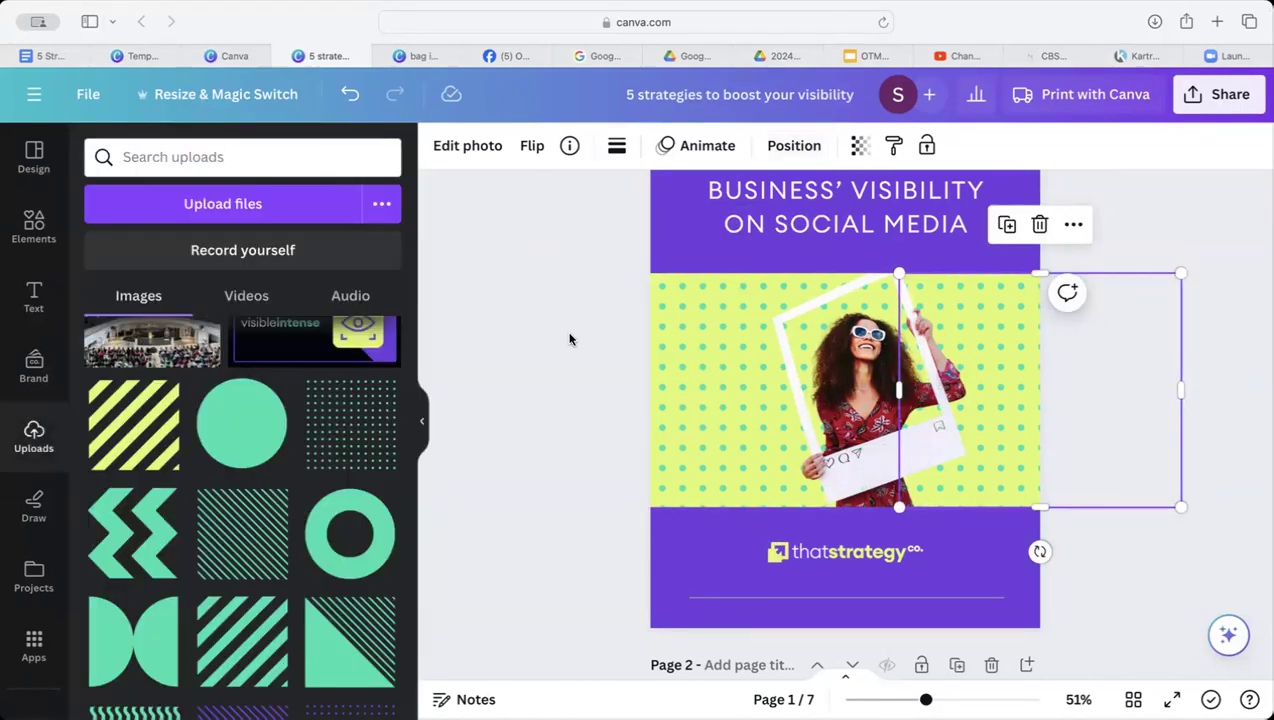
pyautogui.scroll(-3, 569, 339)
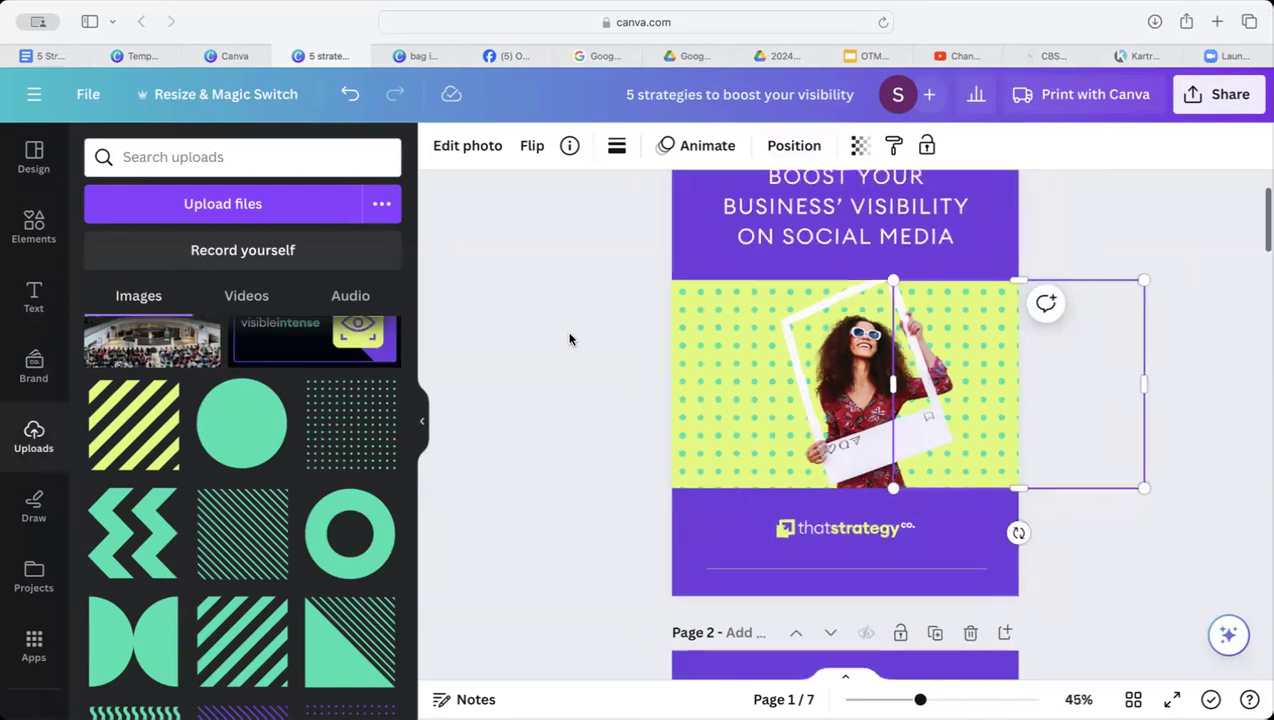
pyautogui.click(521, 308)
# Insert the recently used yellow-background photo of the woman with the white frame onto page 2 and compare it with the page 1 cover
pyautogui.scroll(-3, 521, 310)
pyautogui.scroll(-3, 521, 310)
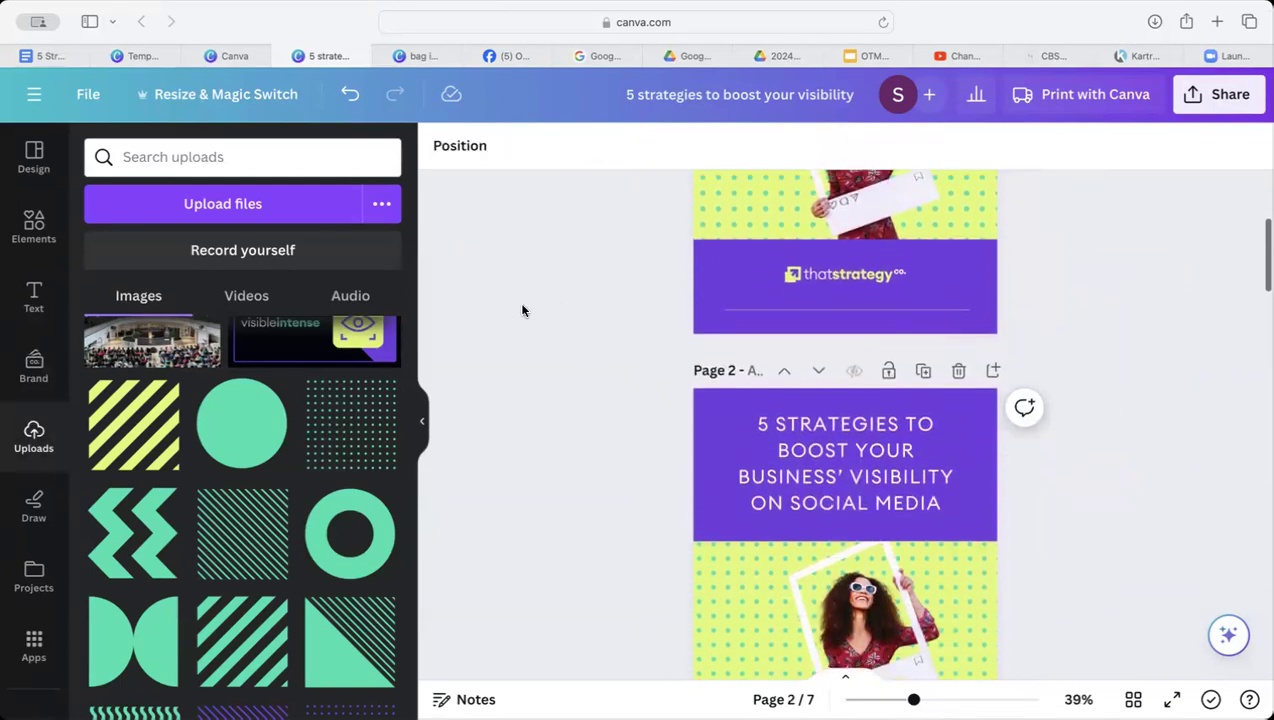
pyautogui.click(34, 225)
pyautogui.moveTo(320, 362); pyautogui.dragTo(646, 470)
pyautogui.moveTo(362, 376); pyautogui.dragTo(435, 367)
pyautogui.click(323, 365)
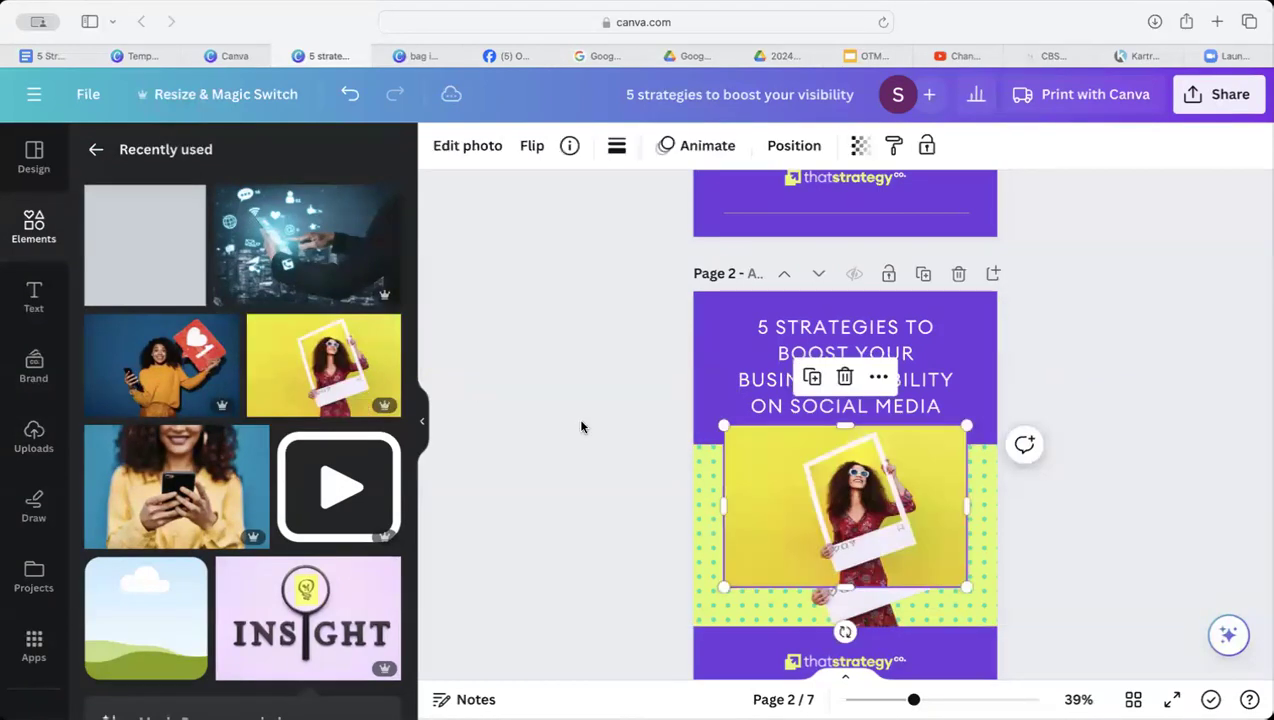
pyautogui.scroll(2, 590, 440)
pyautogui.moveTo(875, 592)
pyautogui.mouseDown()
pyautogui.moveTo(870, 353)
pyautogui.moveTo(903, 483)
pyautogui.moveTo(885, 544)
pyautogui.moveTo(895, 600)
pyautogui.mouseUp()
pyautogui.scroll(-1, 895, 598)
pyautogui.scroll(5, 895, 600)
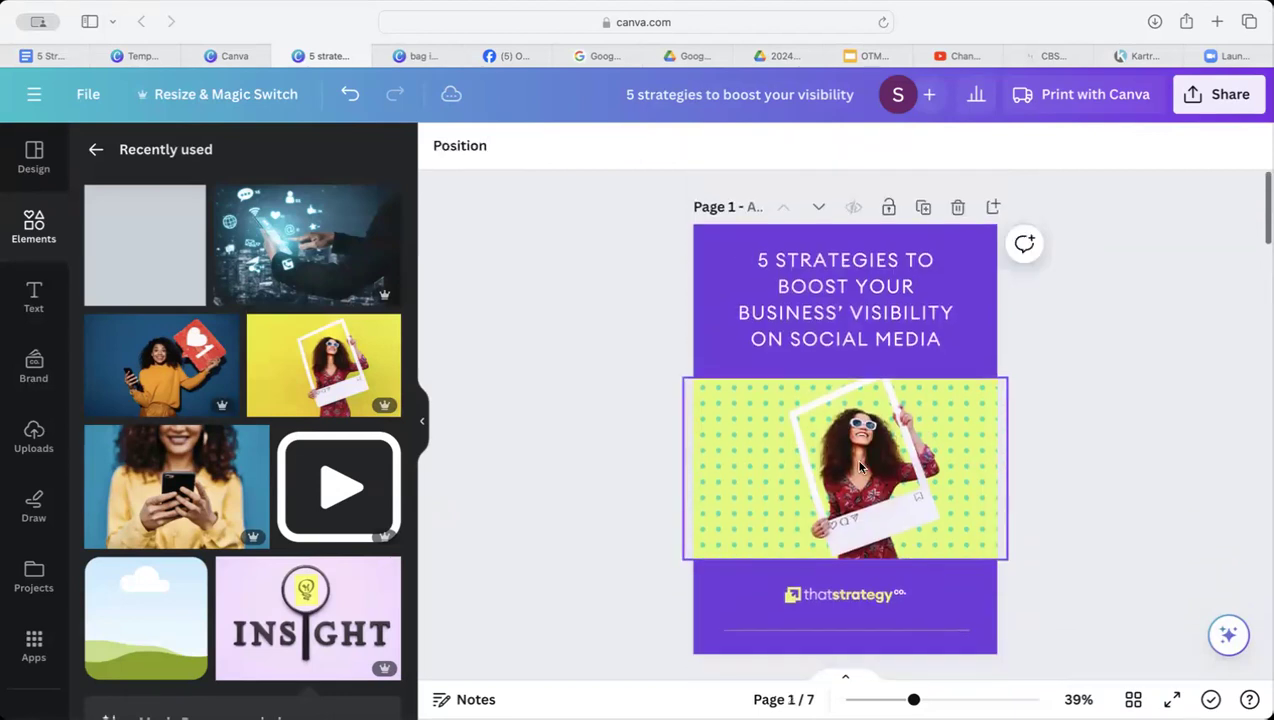